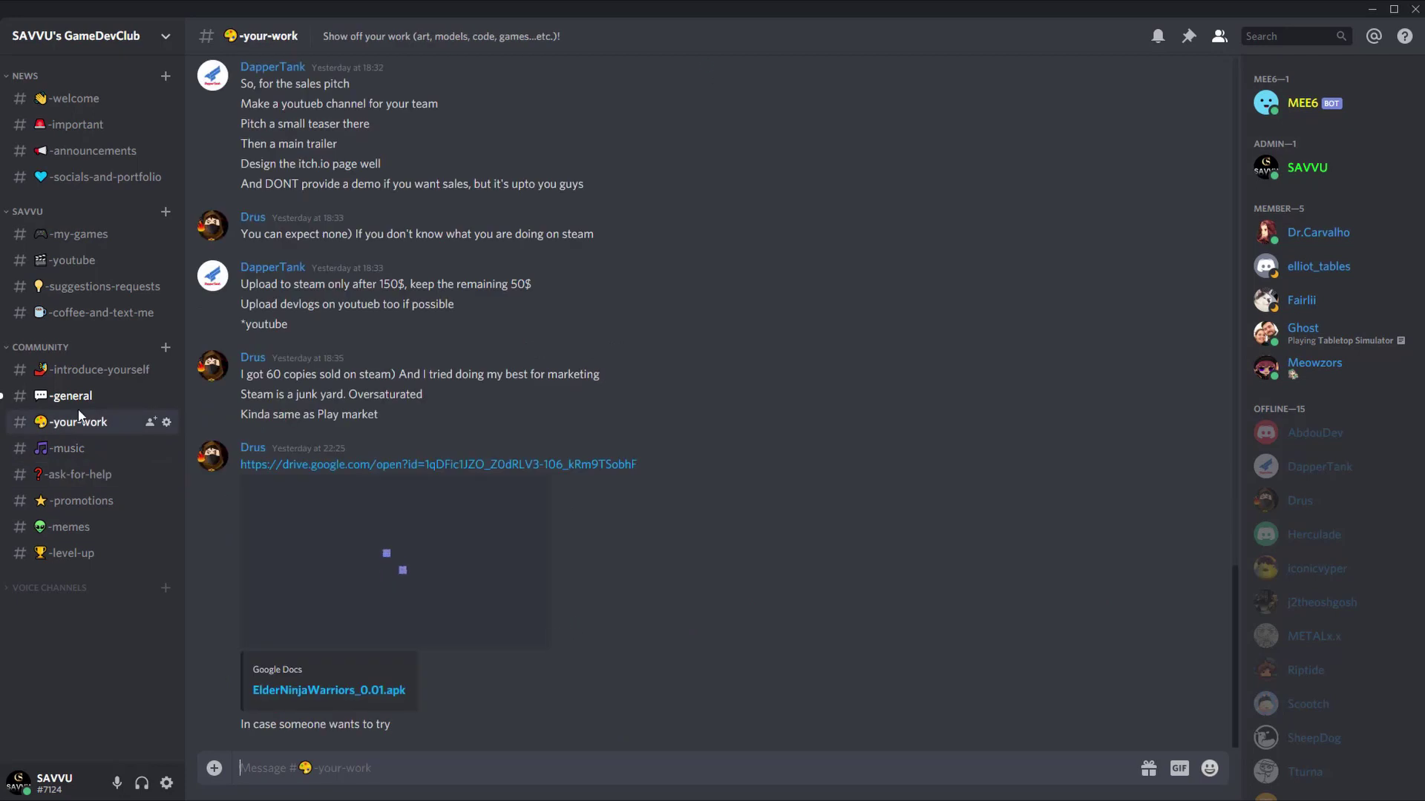
- Open the #general and then #welcome channels and scroll through the member-join messages
click(80, 404)
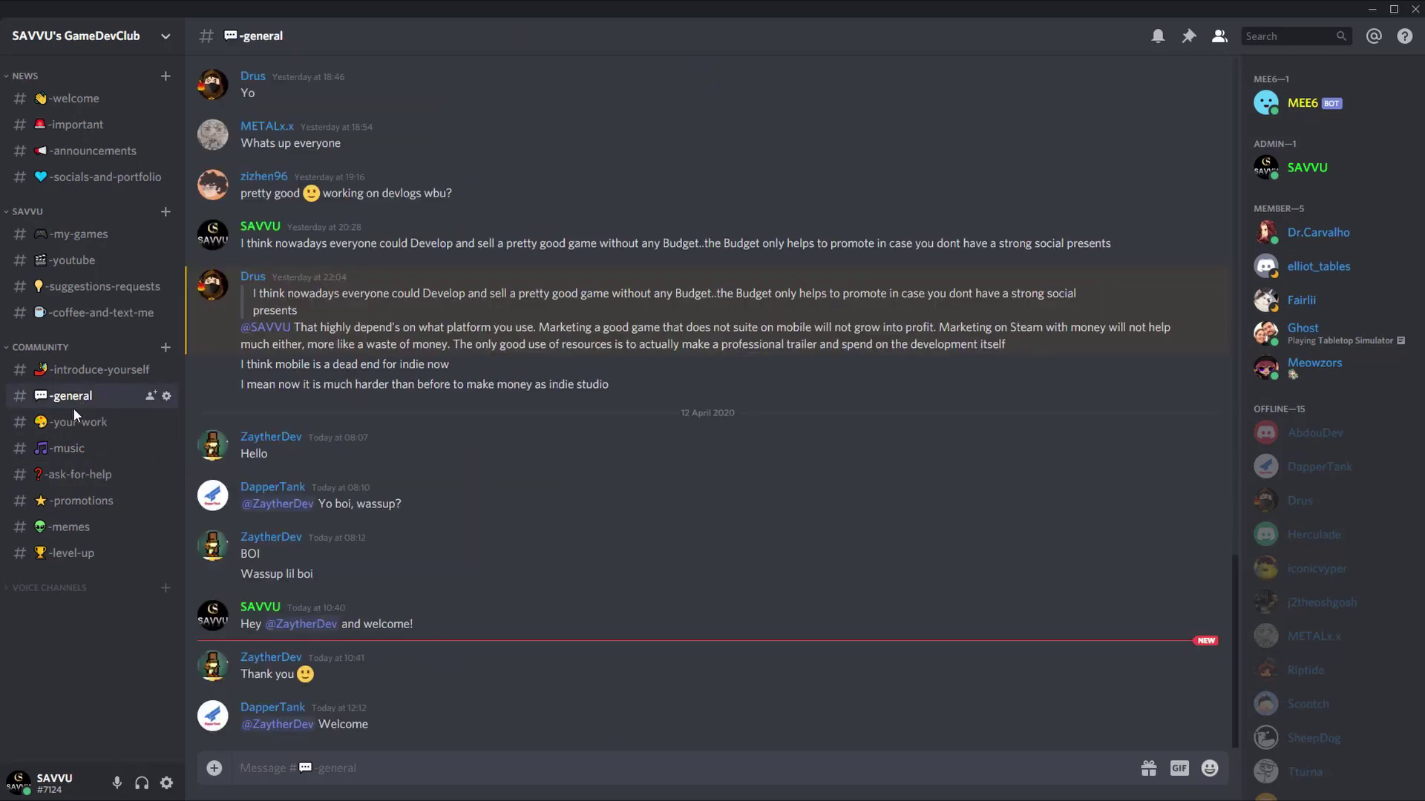
click(81, 99)
scroll(615, 522, down, 15)
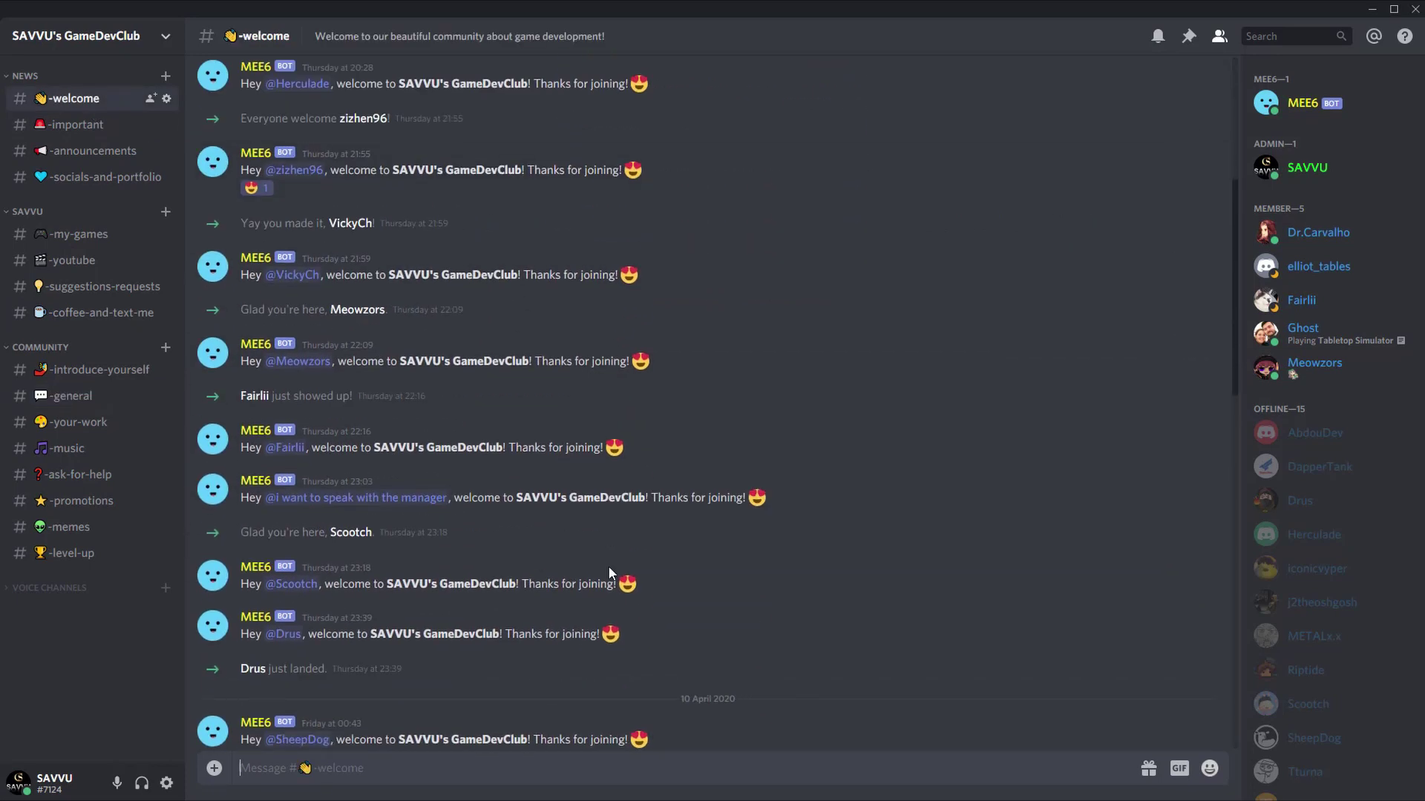
scroll(609, 573, down, 8)
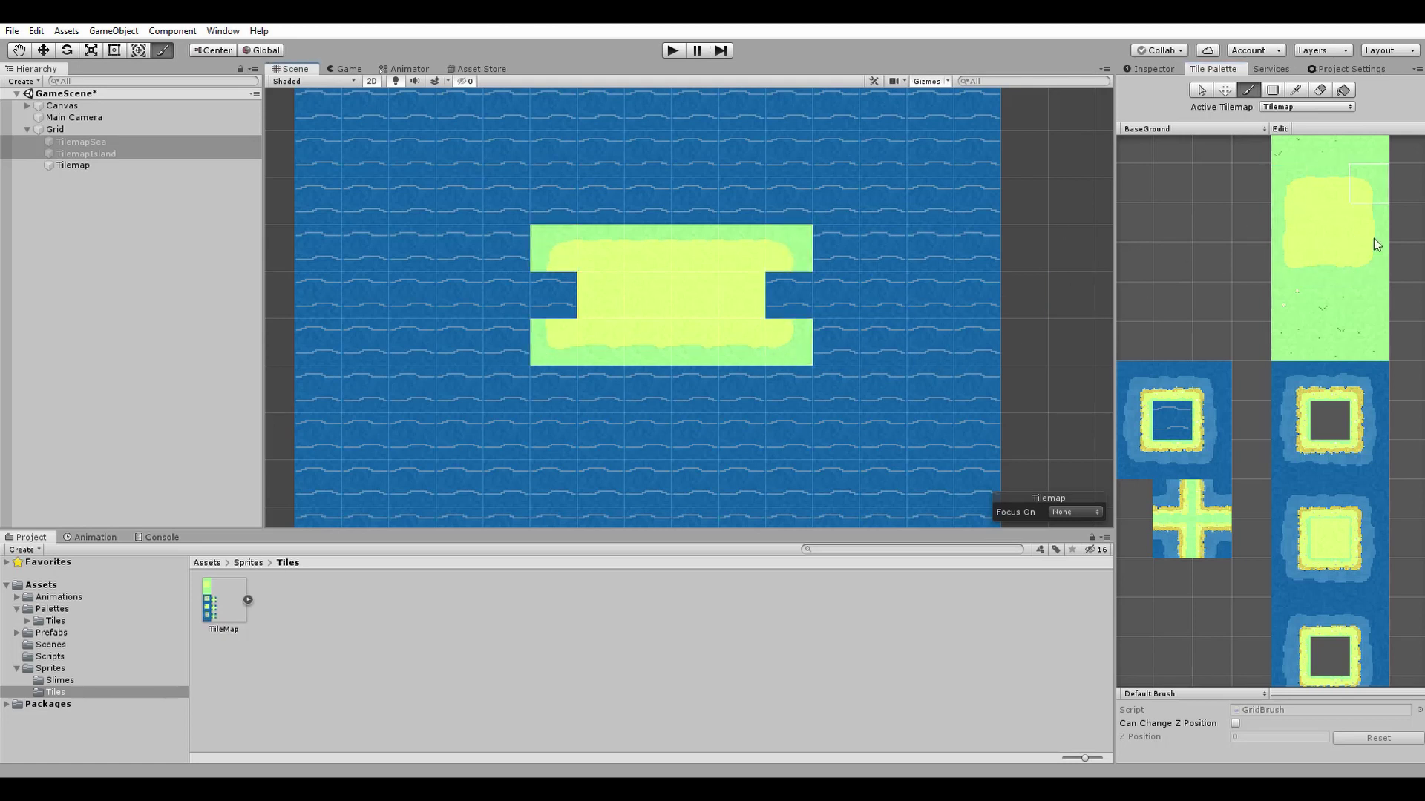
- Paint sand-edge tiles around the rectangular grass island, undo the stray top tile, and run the game
click(672, 49)
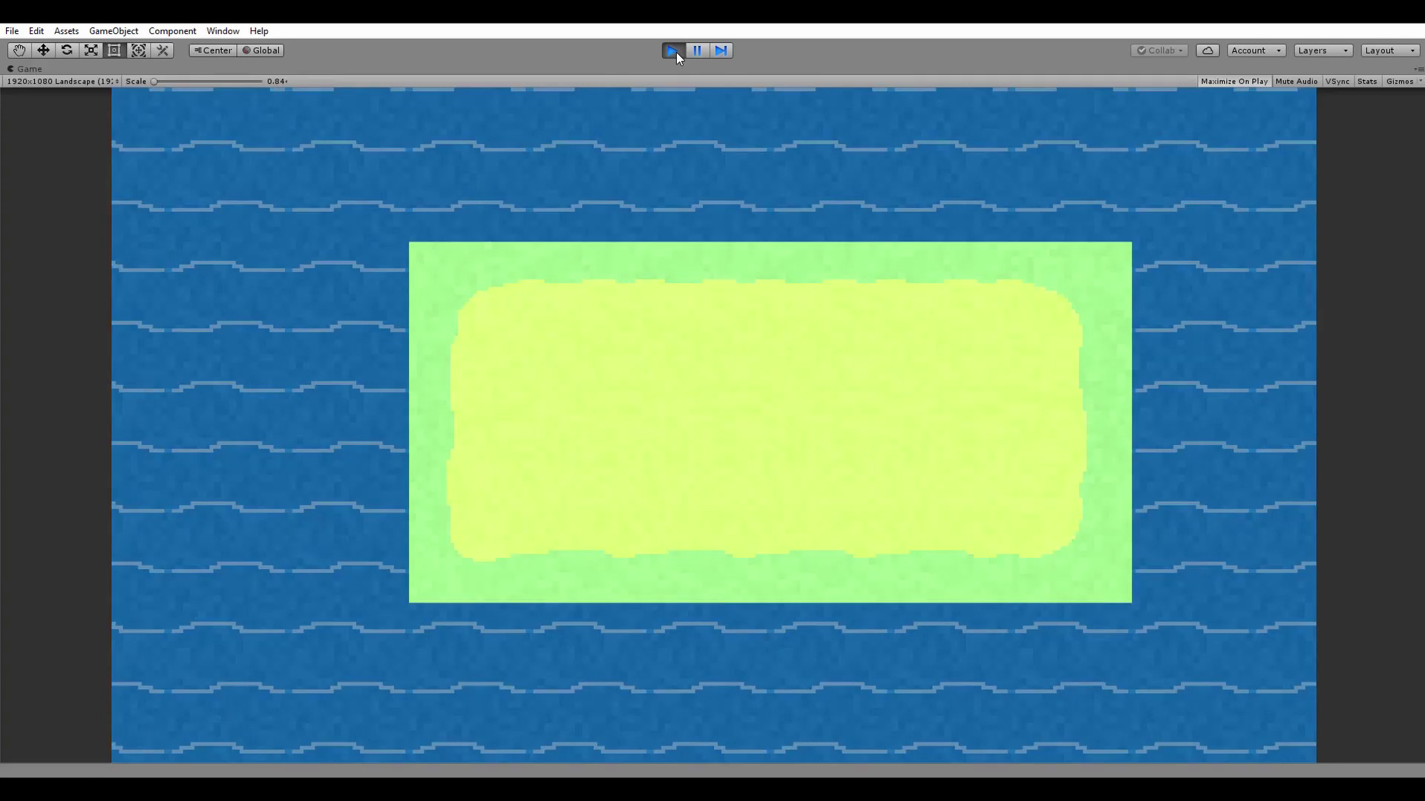
click(672, 49)
key(b)
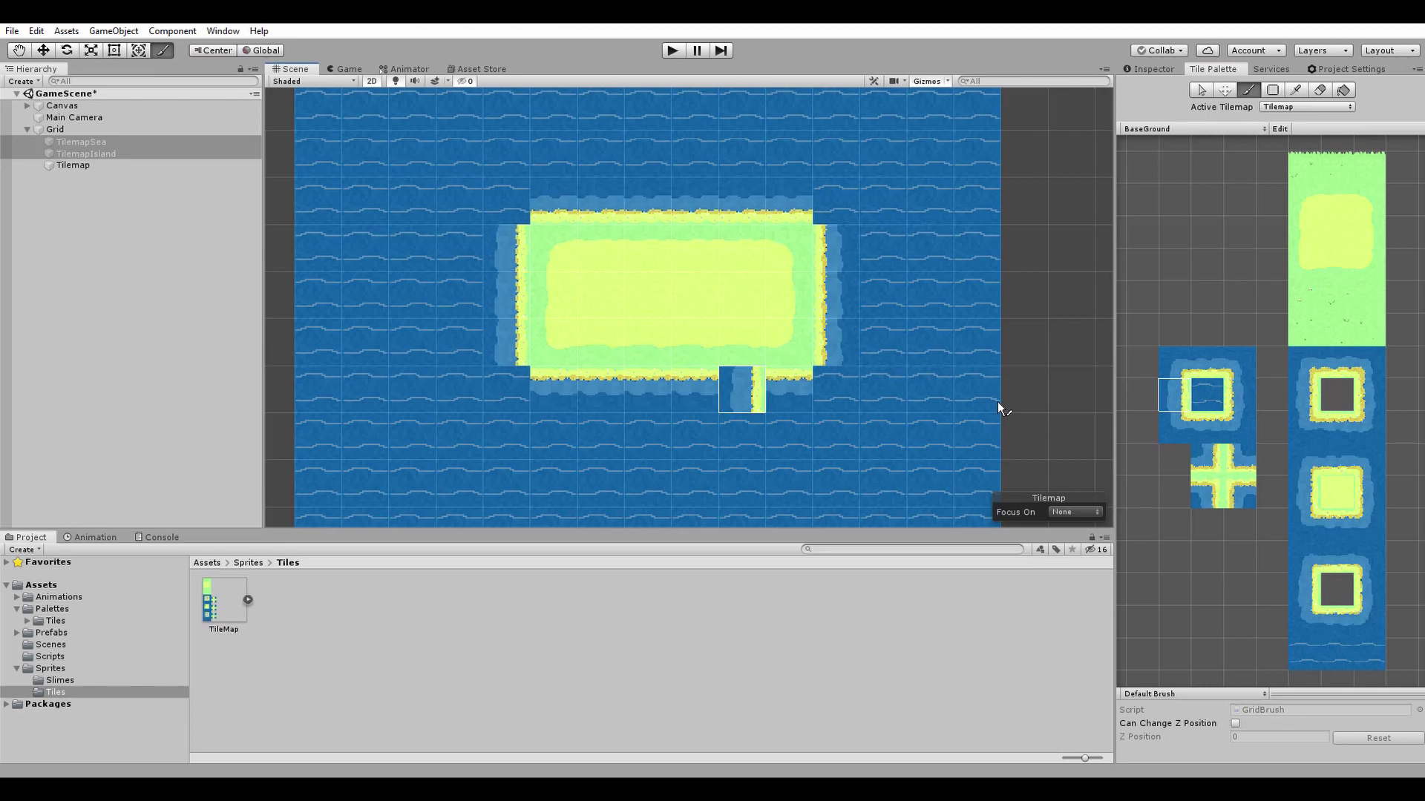
click(1180, 363)
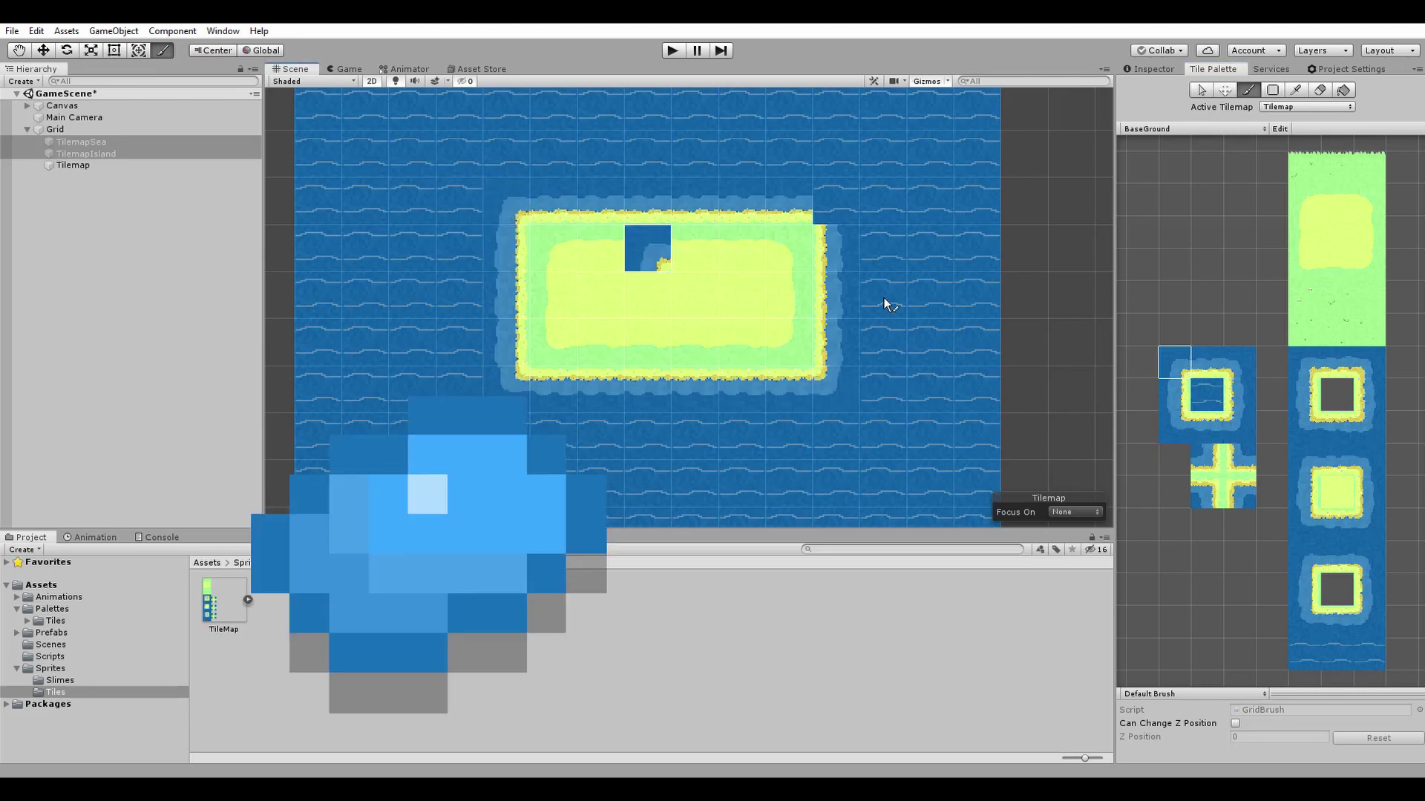
key(ctrl+z)
key(ctrl+z)
click(672, 50)
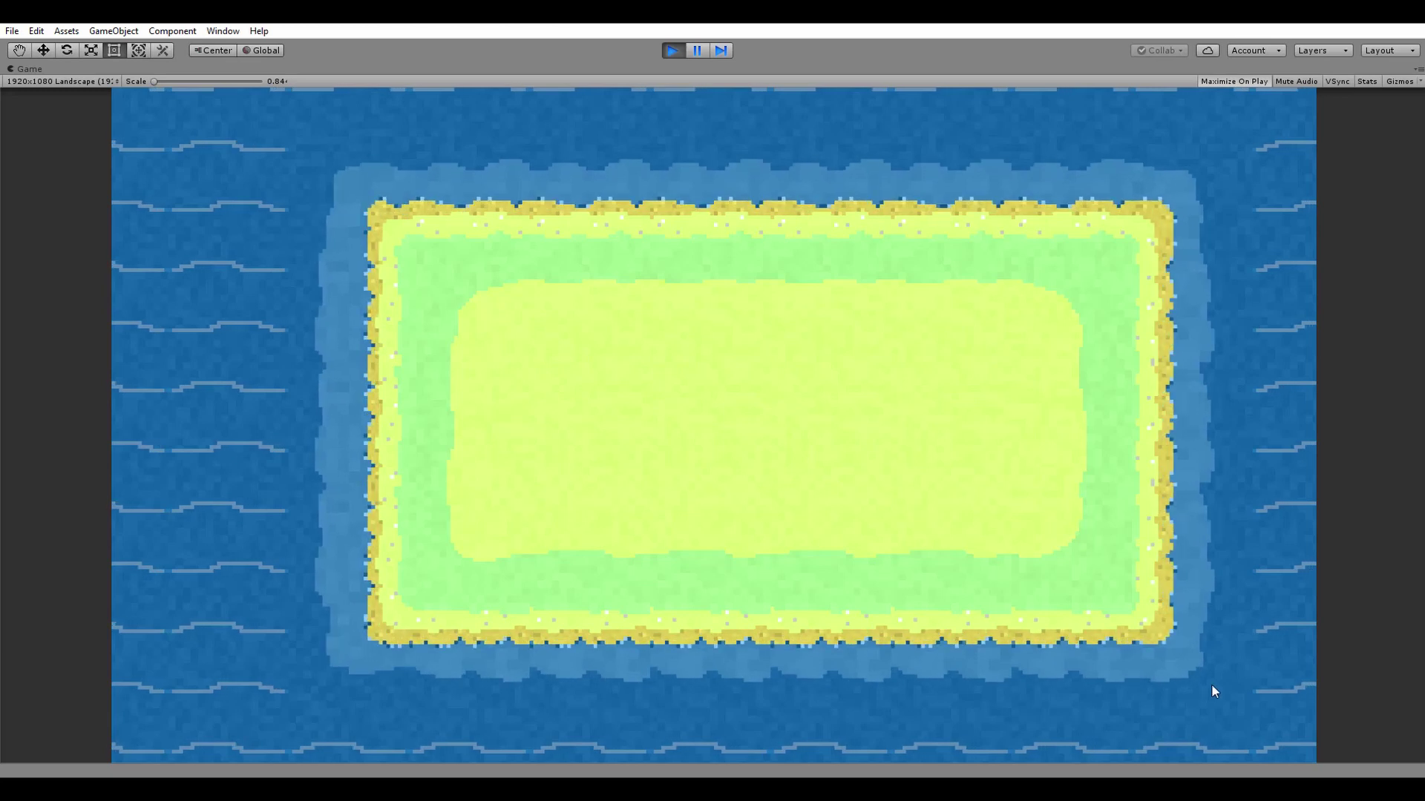
- Stop Play, deactivate Tilemap, activate TilemapSea and TilemapIsland, then play again
click(672, 50)
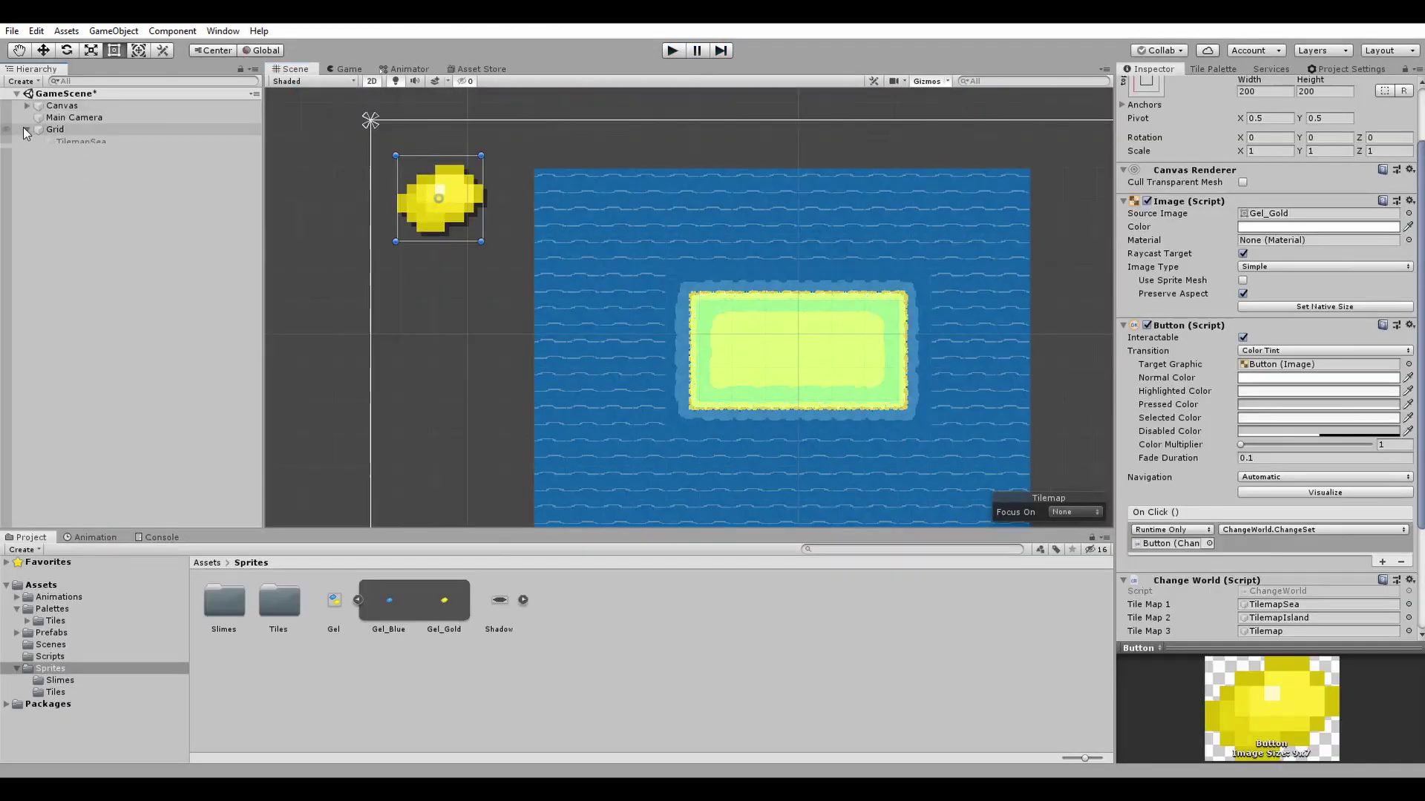
click(1153, 88)
click(139, 153)
ctrl+click(139, 142)
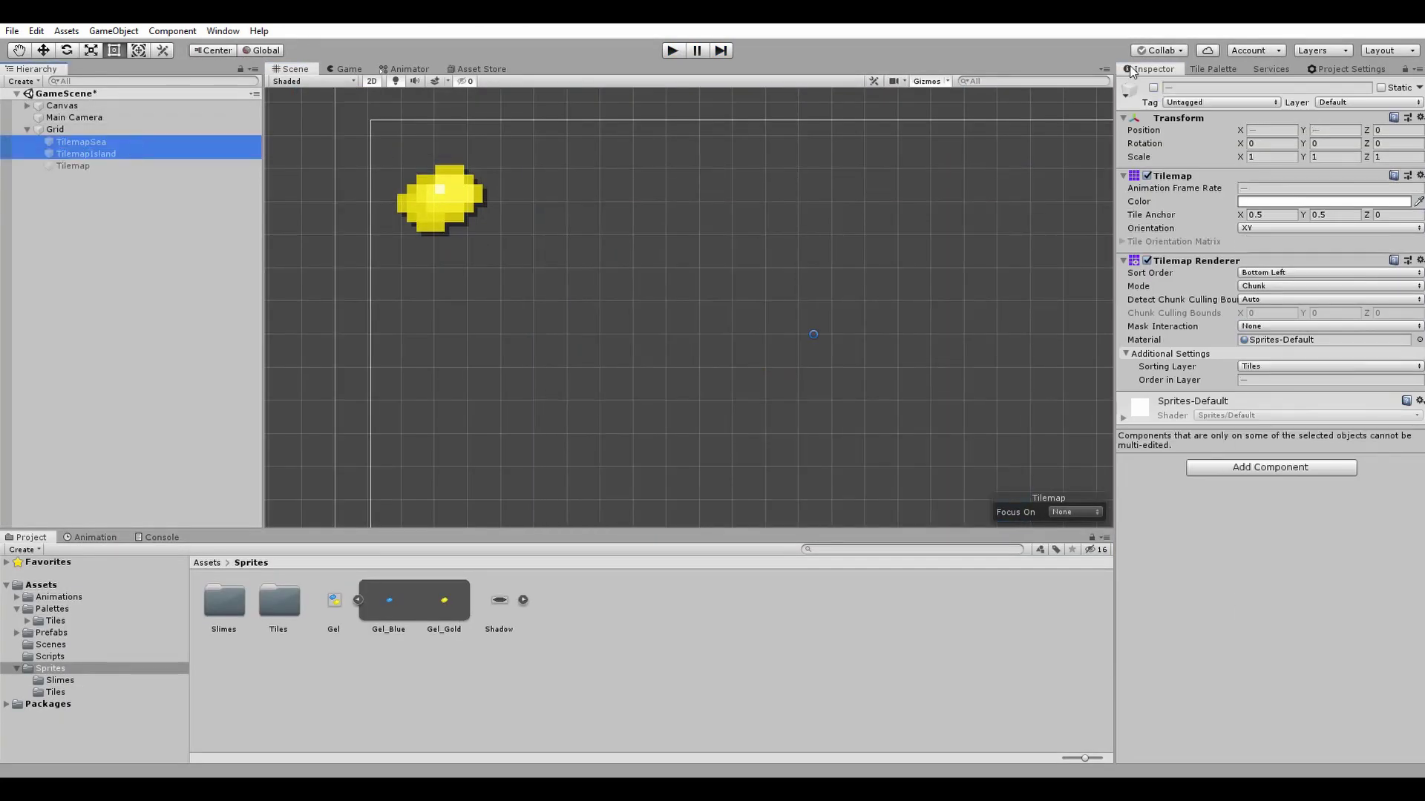
click(1154, 88)
key(ctrl+p)
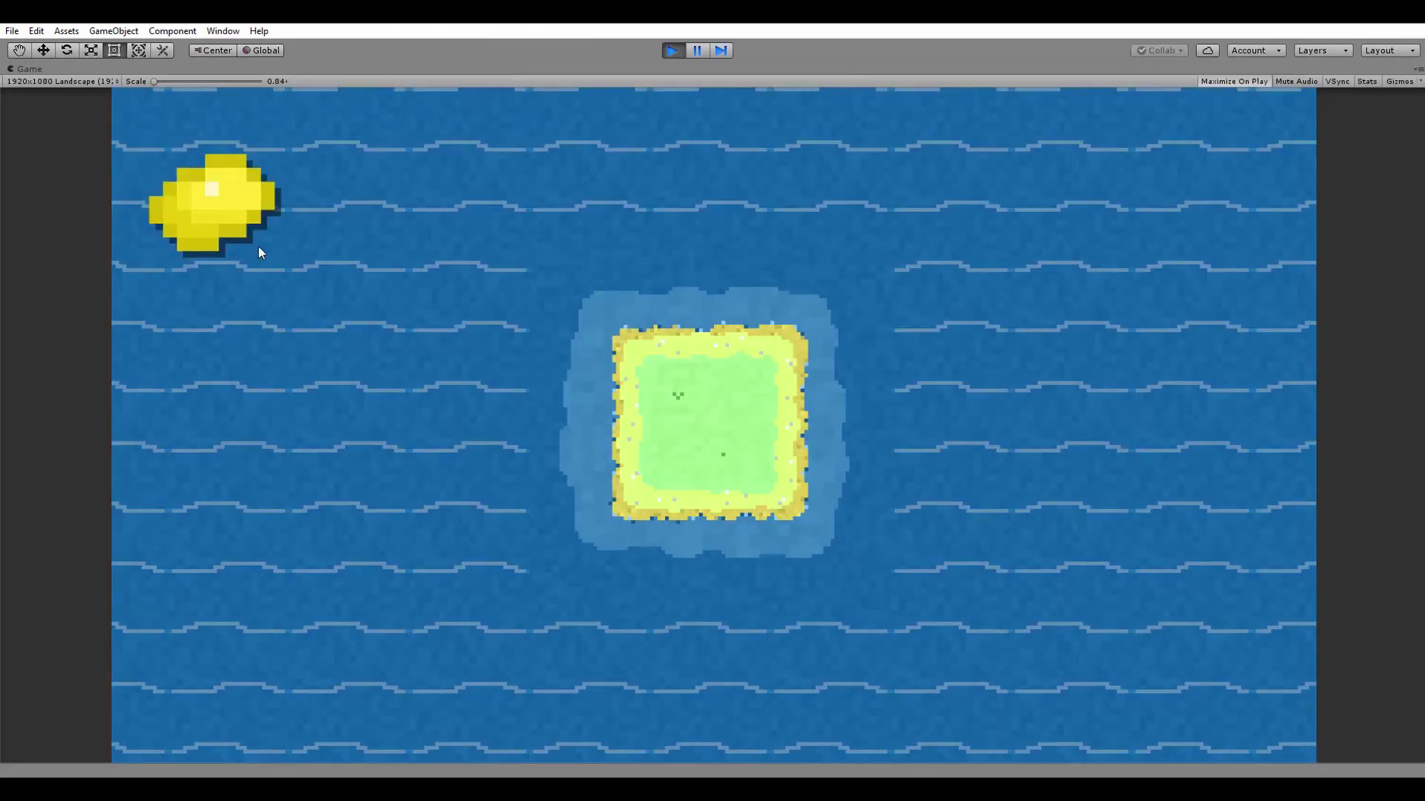
- Toggle the gold gel button repeatedly between large and small islands, ending on the small square
click(226, 210)
click(233, 197)
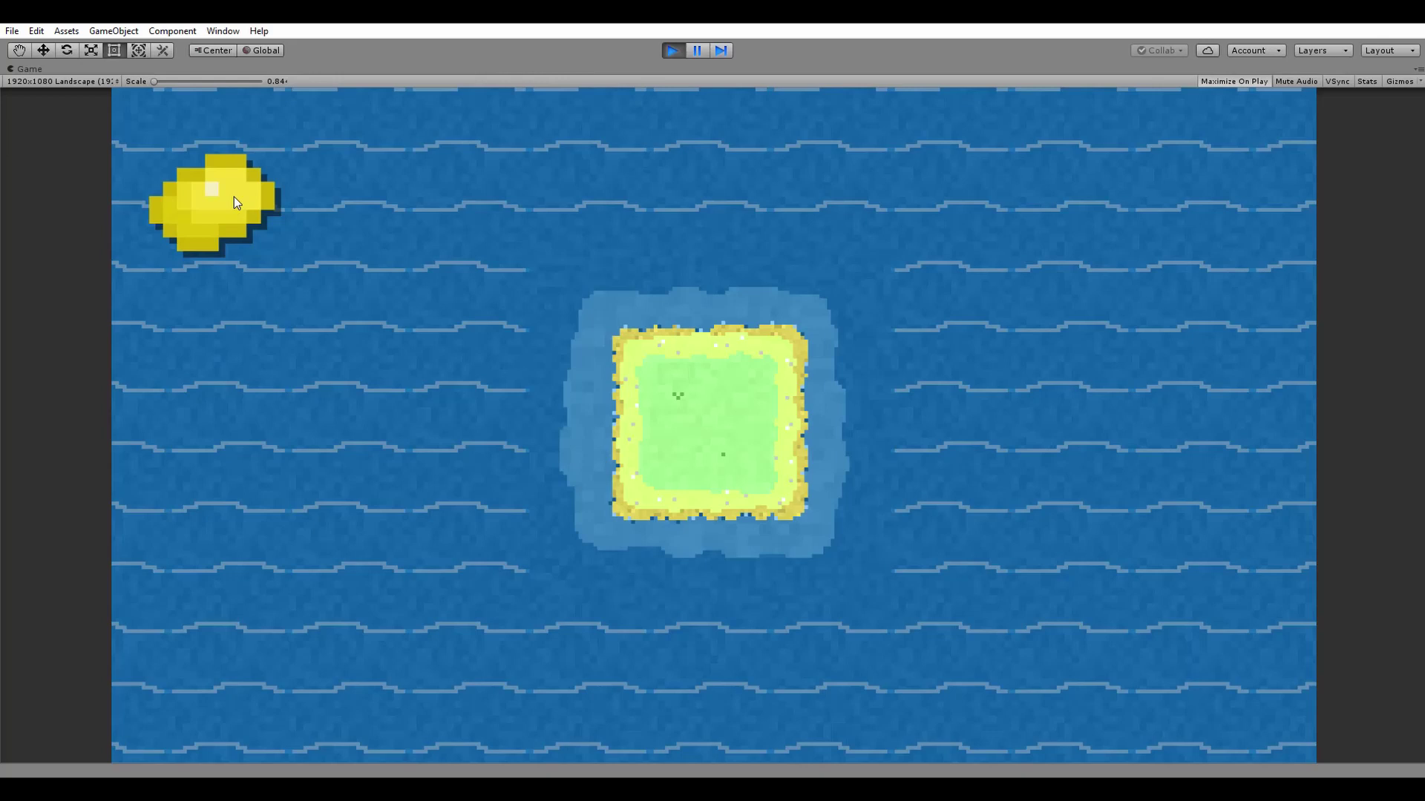
click(233, 198)
click(234, 198)
click(234, 197)
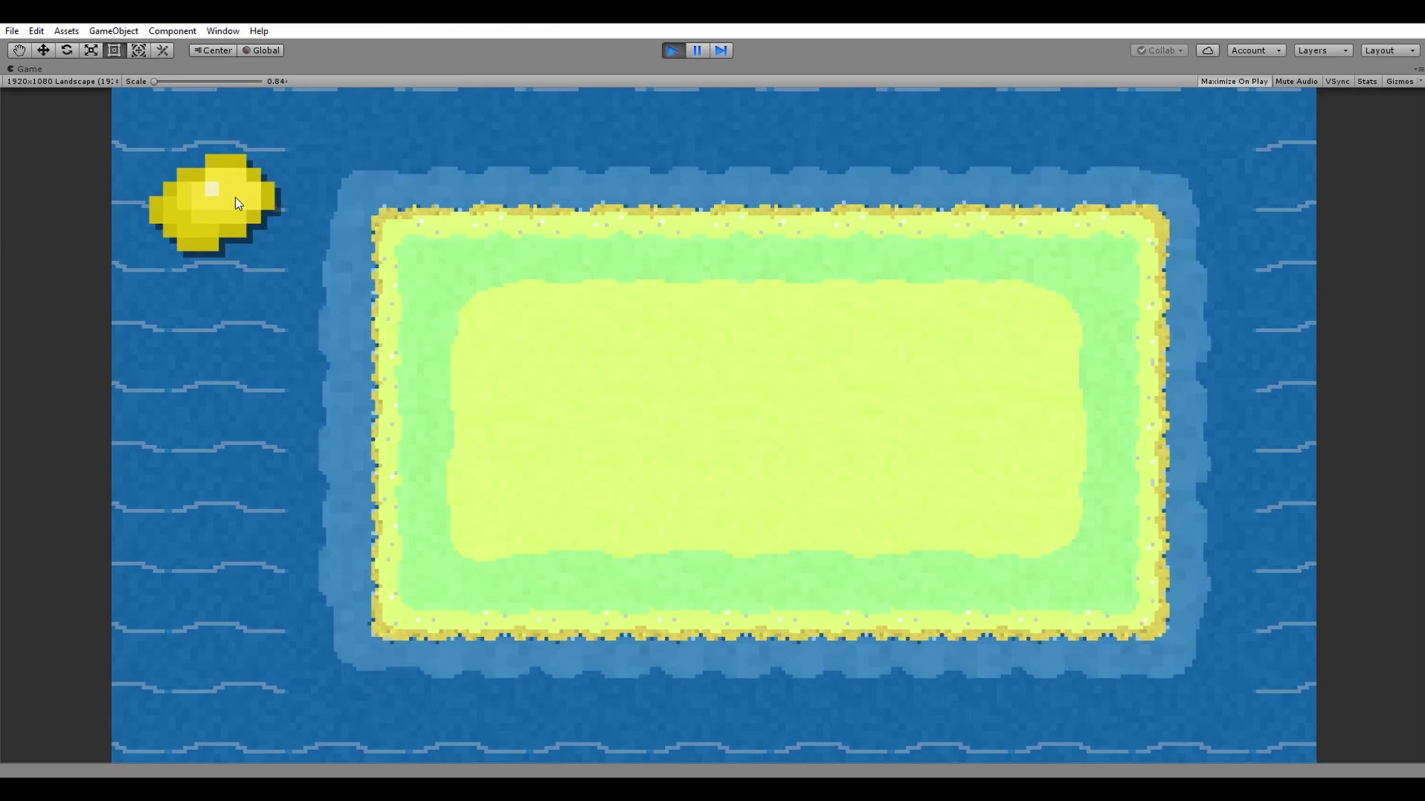
click(234, 197)
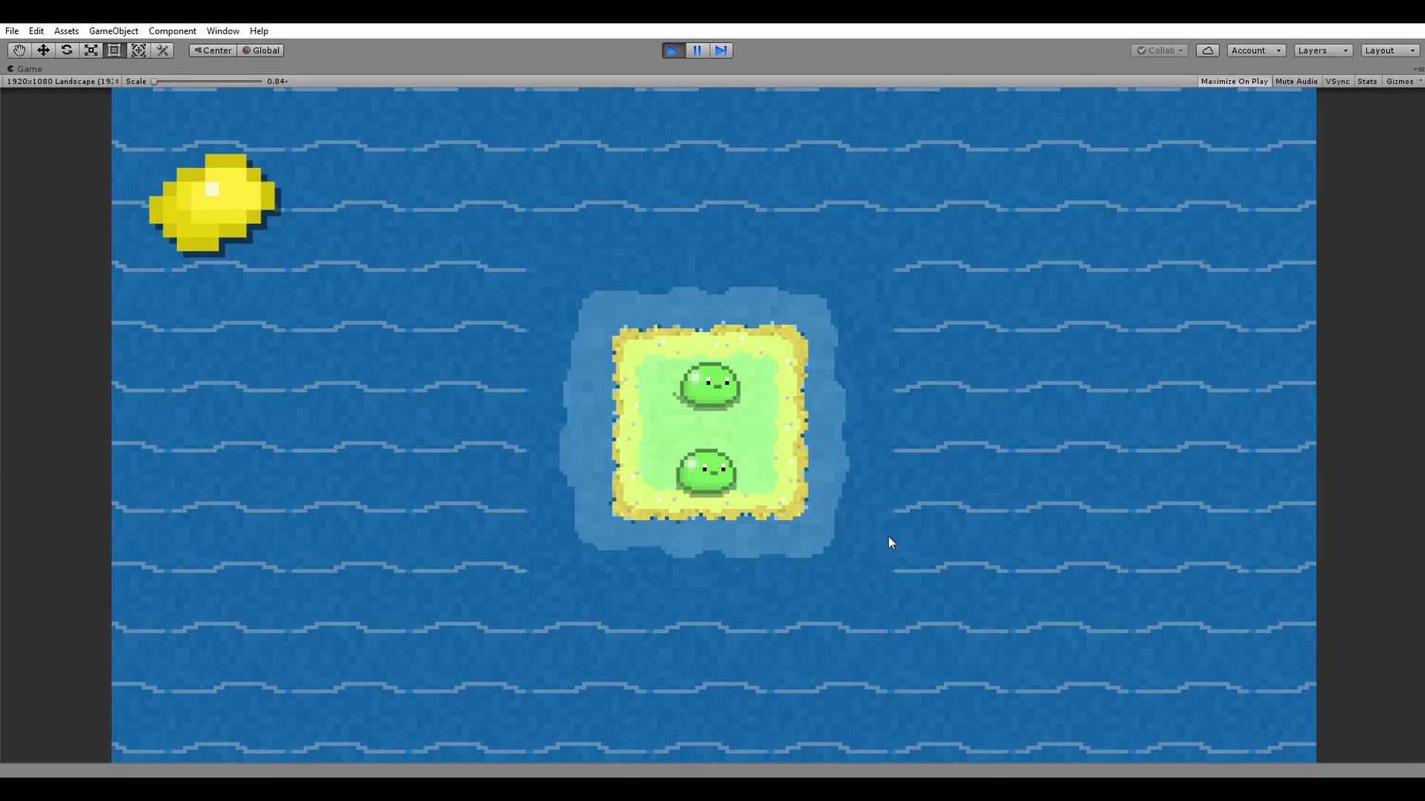
- Drag and click the two slimes around the island, toggle the island size, then stop Play
drag(705, 471, 969, 633)
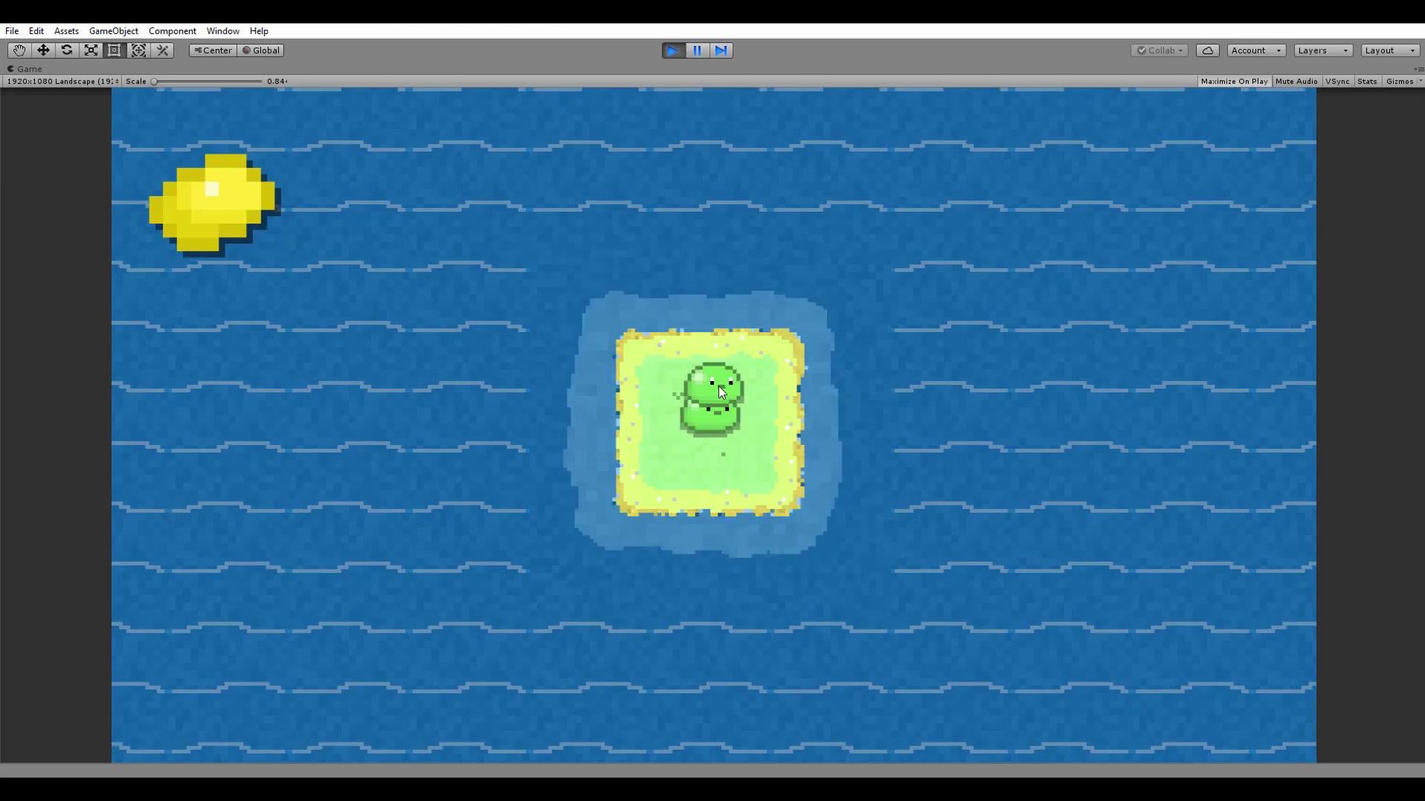
drag(722, 392, 753, 449)
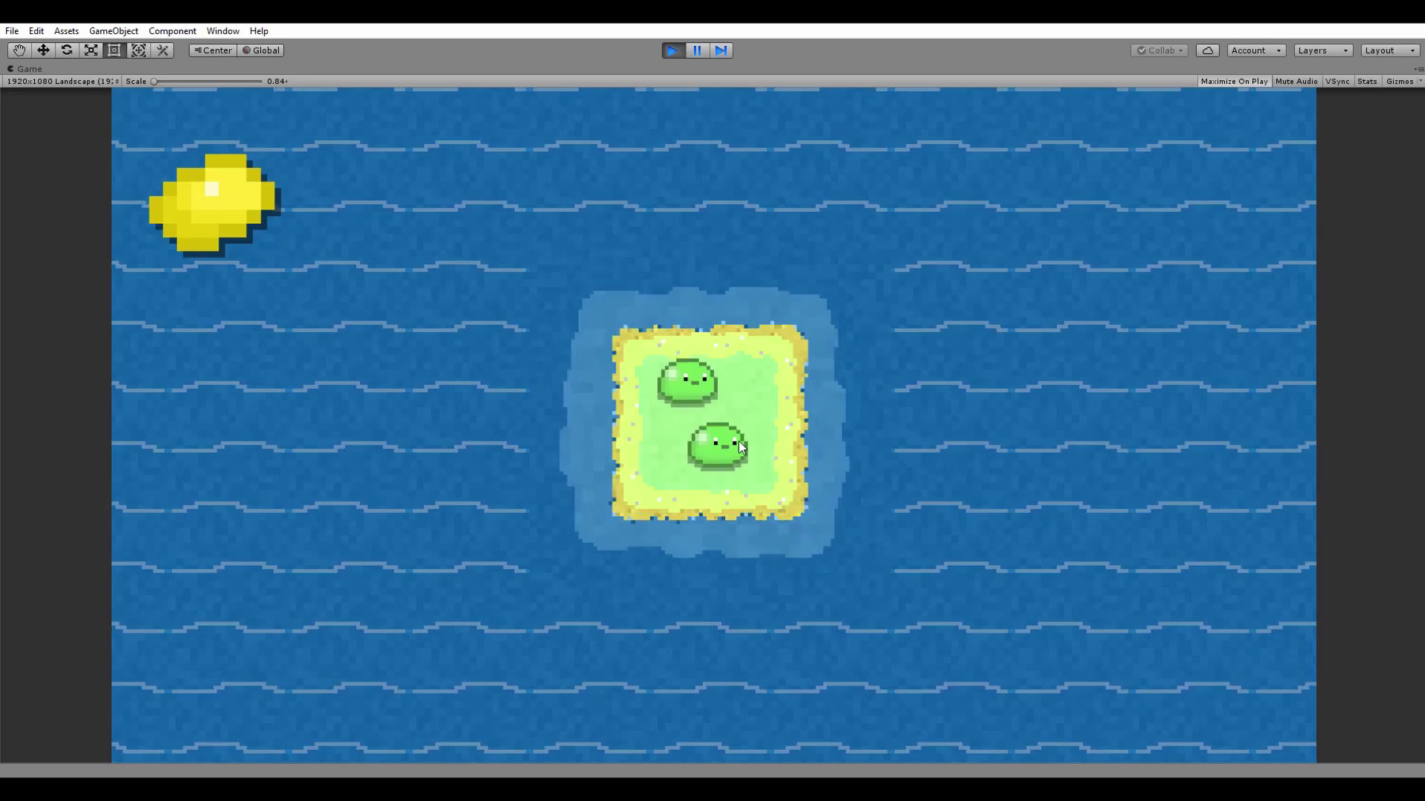
click(212, 217)
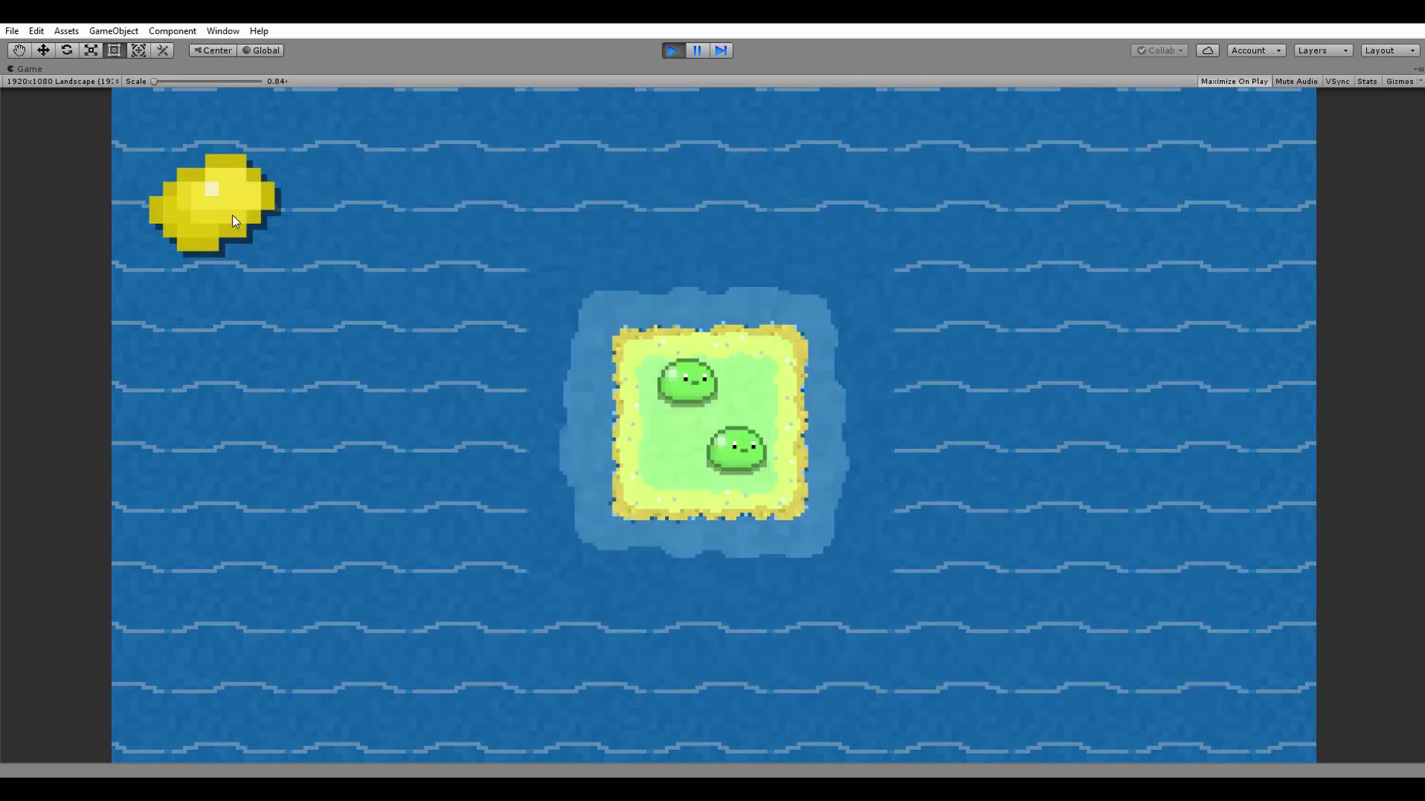
click(233, 215)
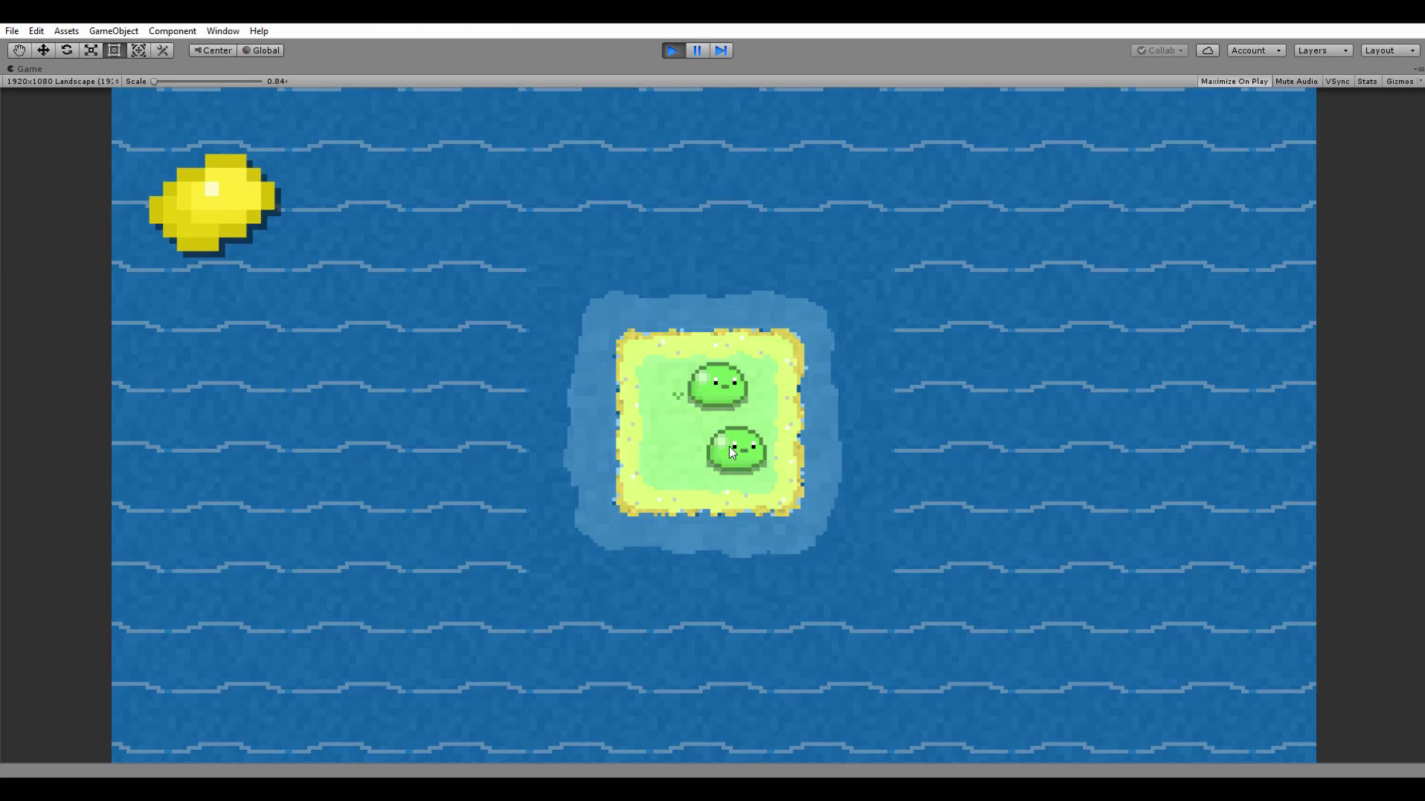
click(725, 430)
click(712, 399)
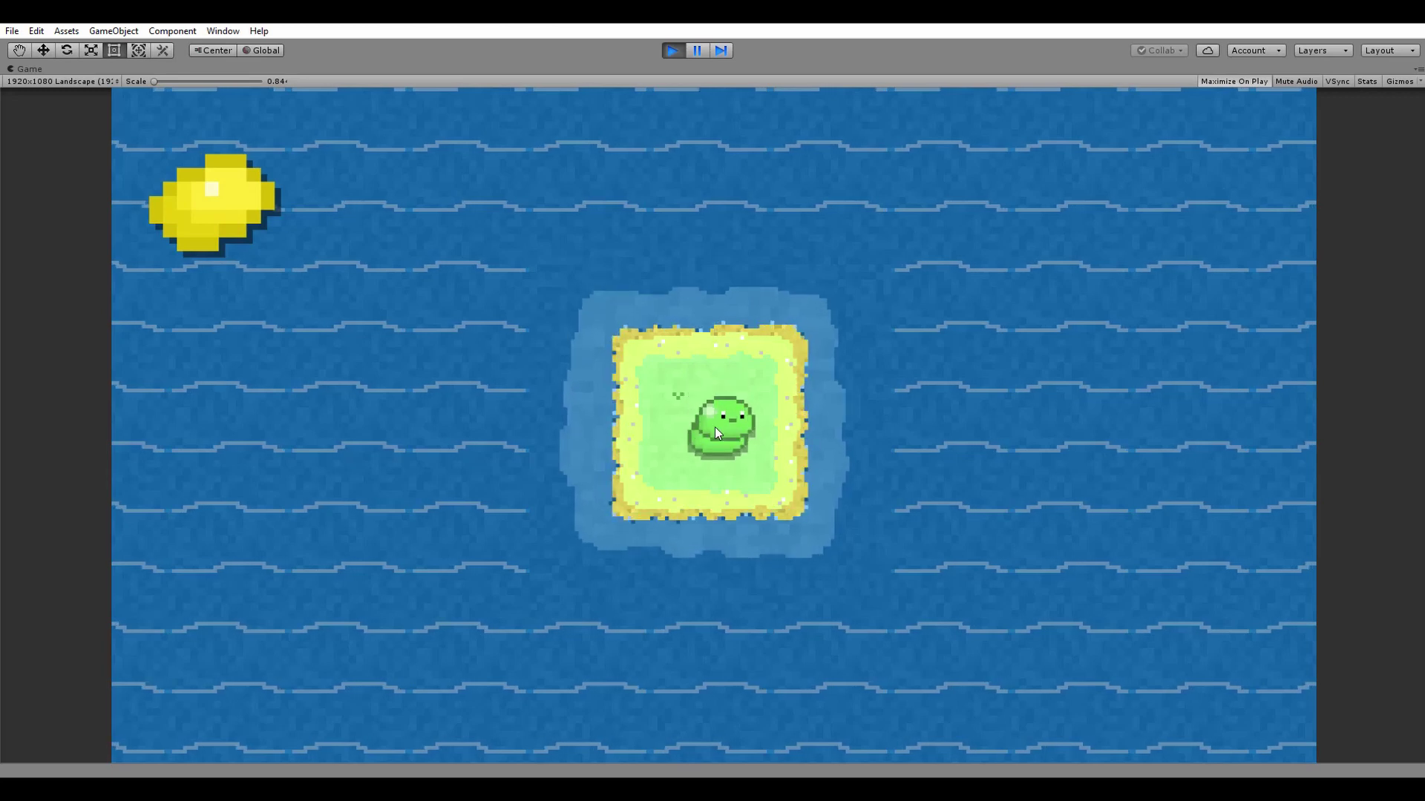
click(672, 53)
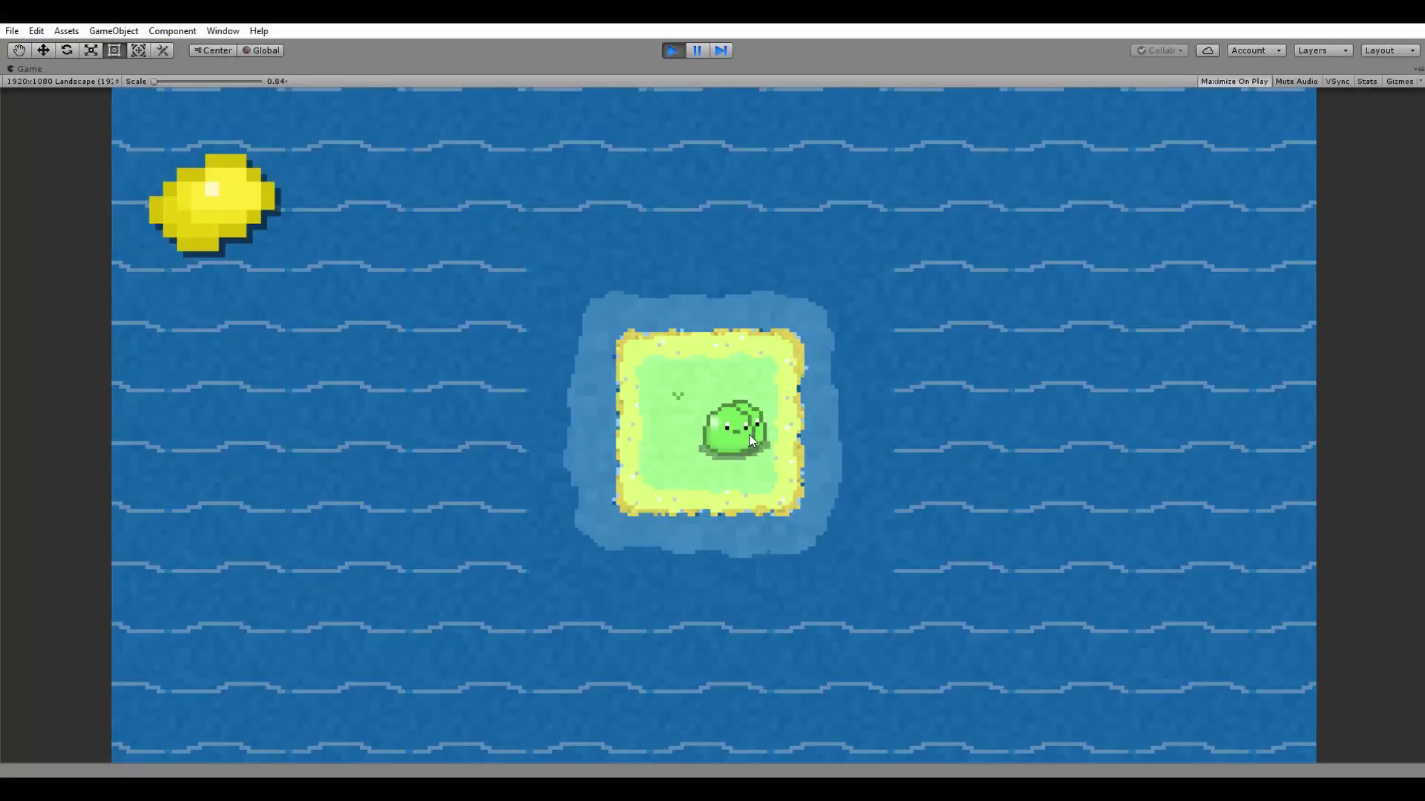
- Merge two slimes, move the remaining slime across the island, and buy the island-squaring upgrade
drag(741, 465, 711, 382)
drag(839, 331, 706, 298)
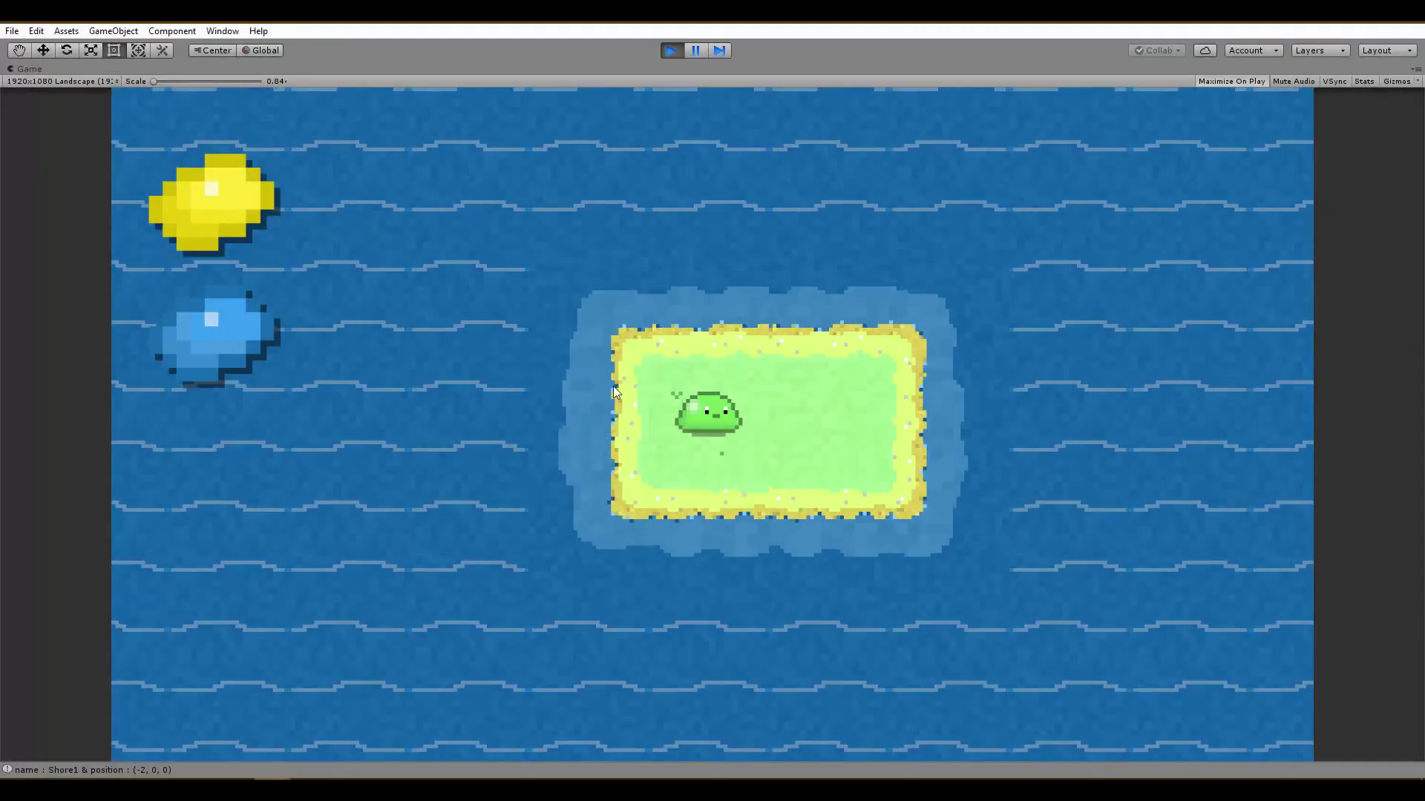
drag(700, 403, 828, 433)
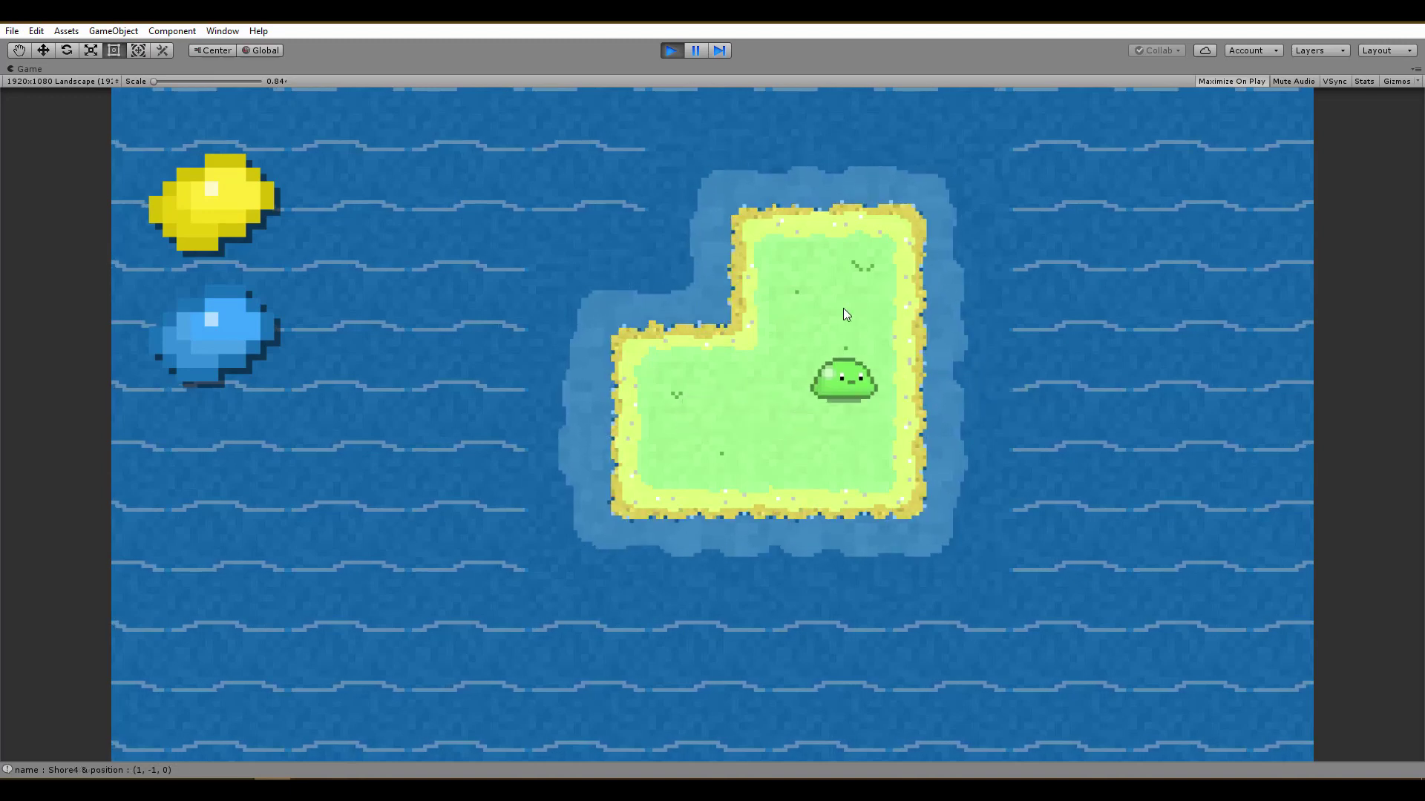
click(261, 331)
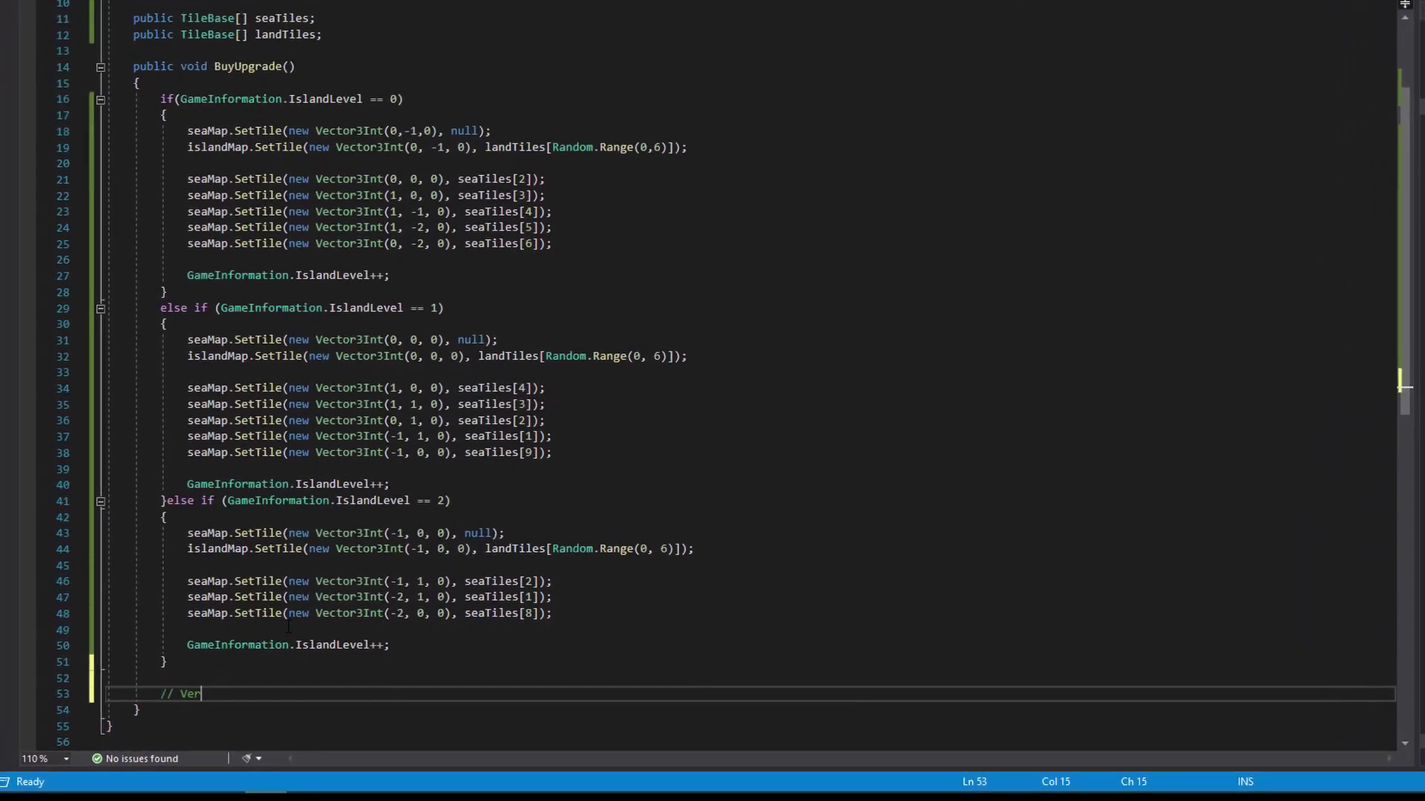
- Finish typing the comment '// Very Smart Algorythm !!!' after the IslandLevel 2 branch
text(y Smart Algoryth)
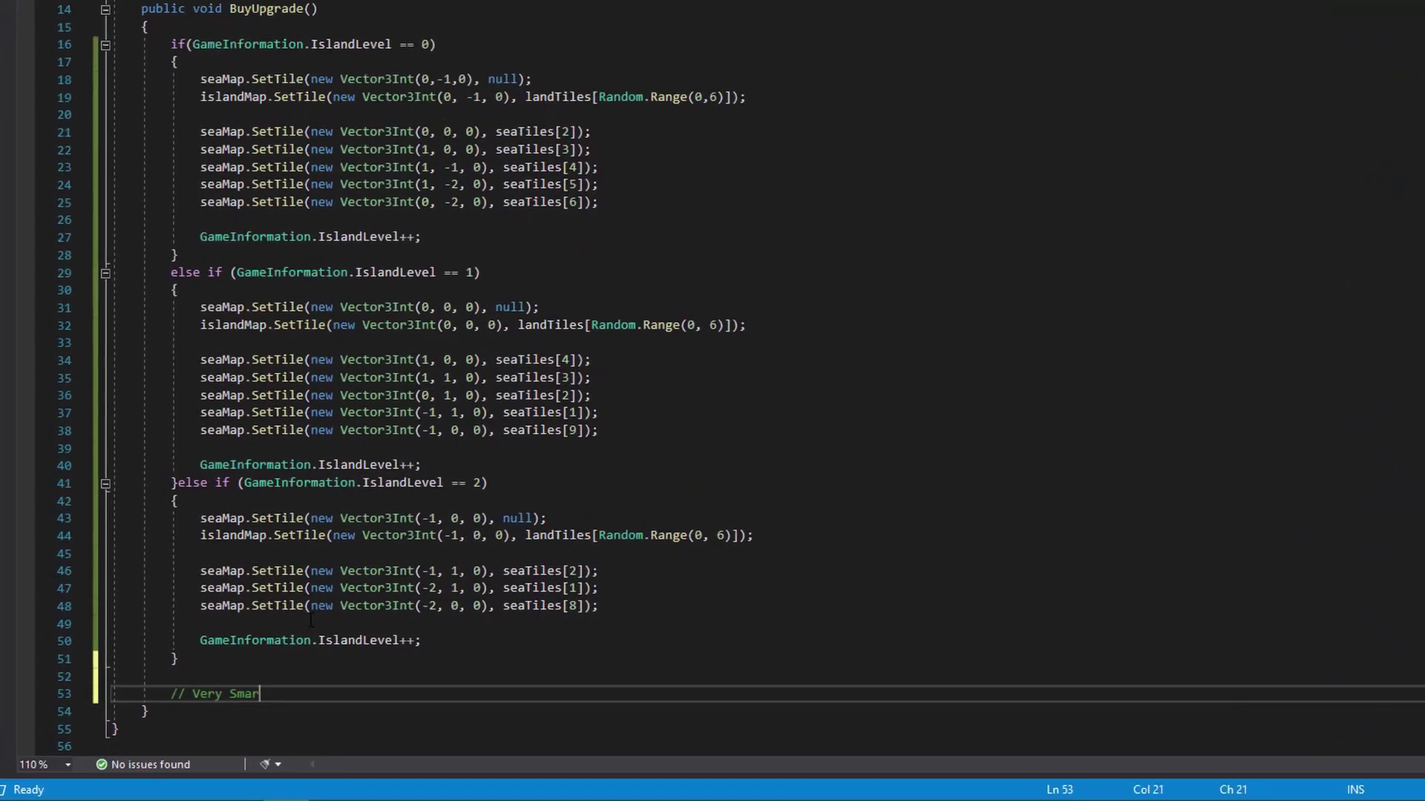
text(m !!!)
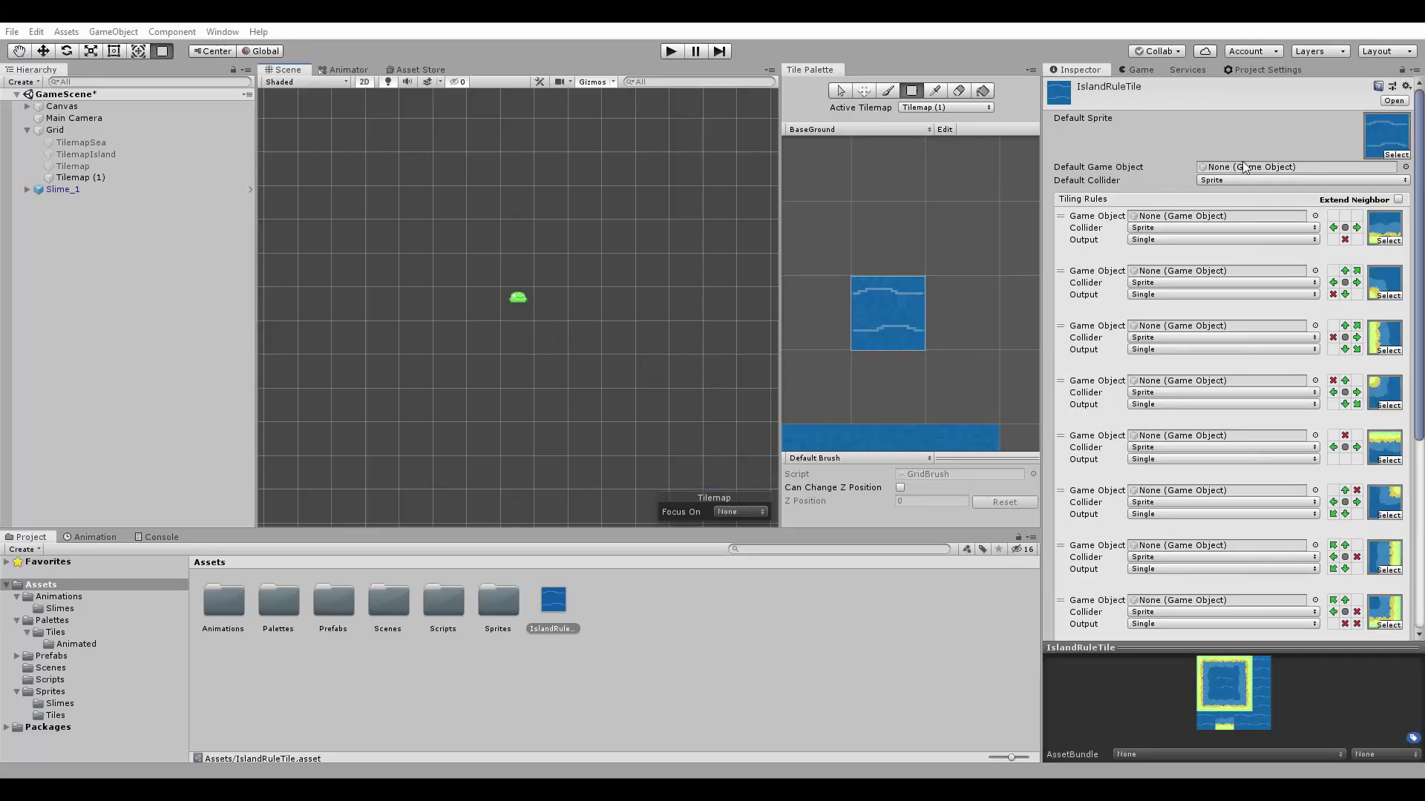
- Scroll through the IslandRuleTile's Tiling Rules list in the Inspector
drag(1420, 206, 1420, 426)
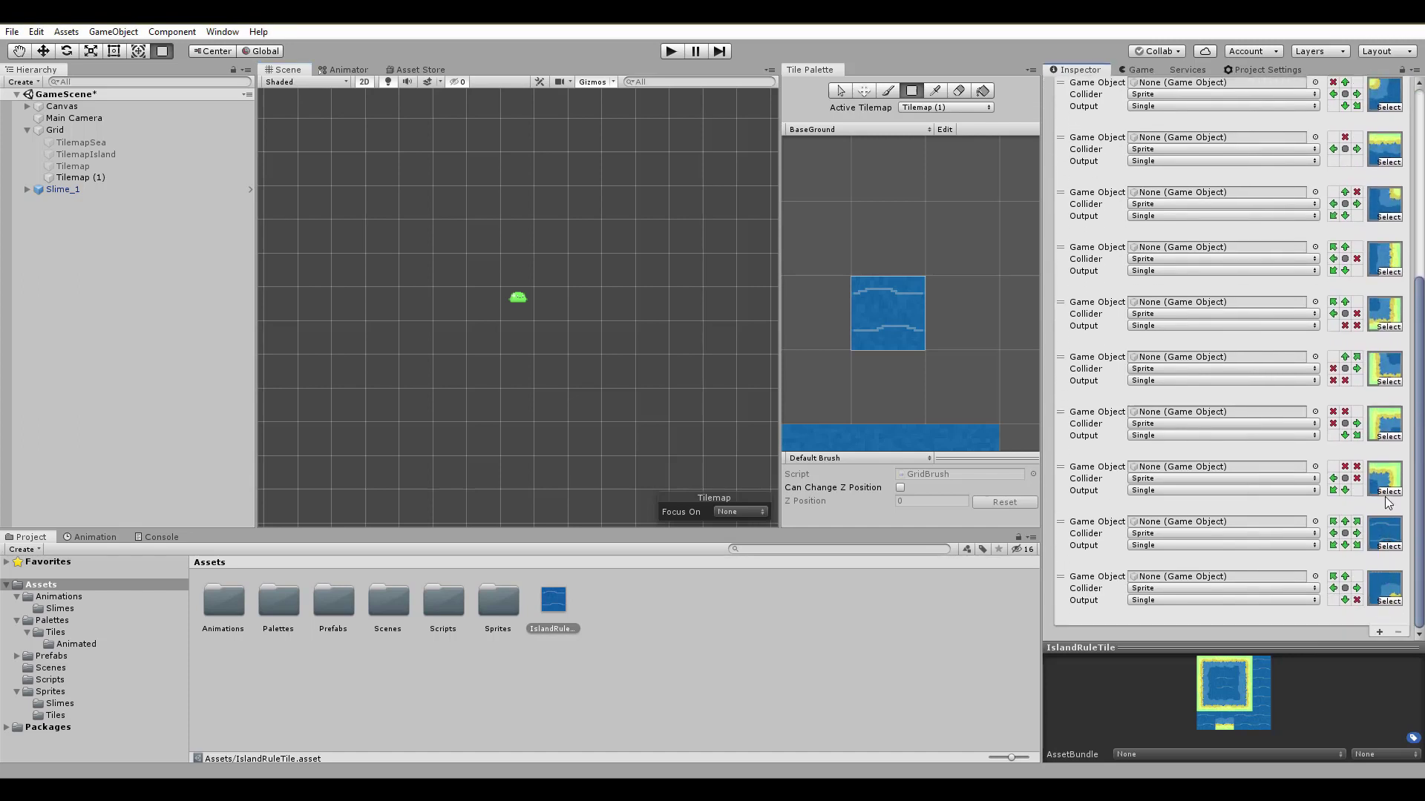
scroll(1388, 475, up, 6)
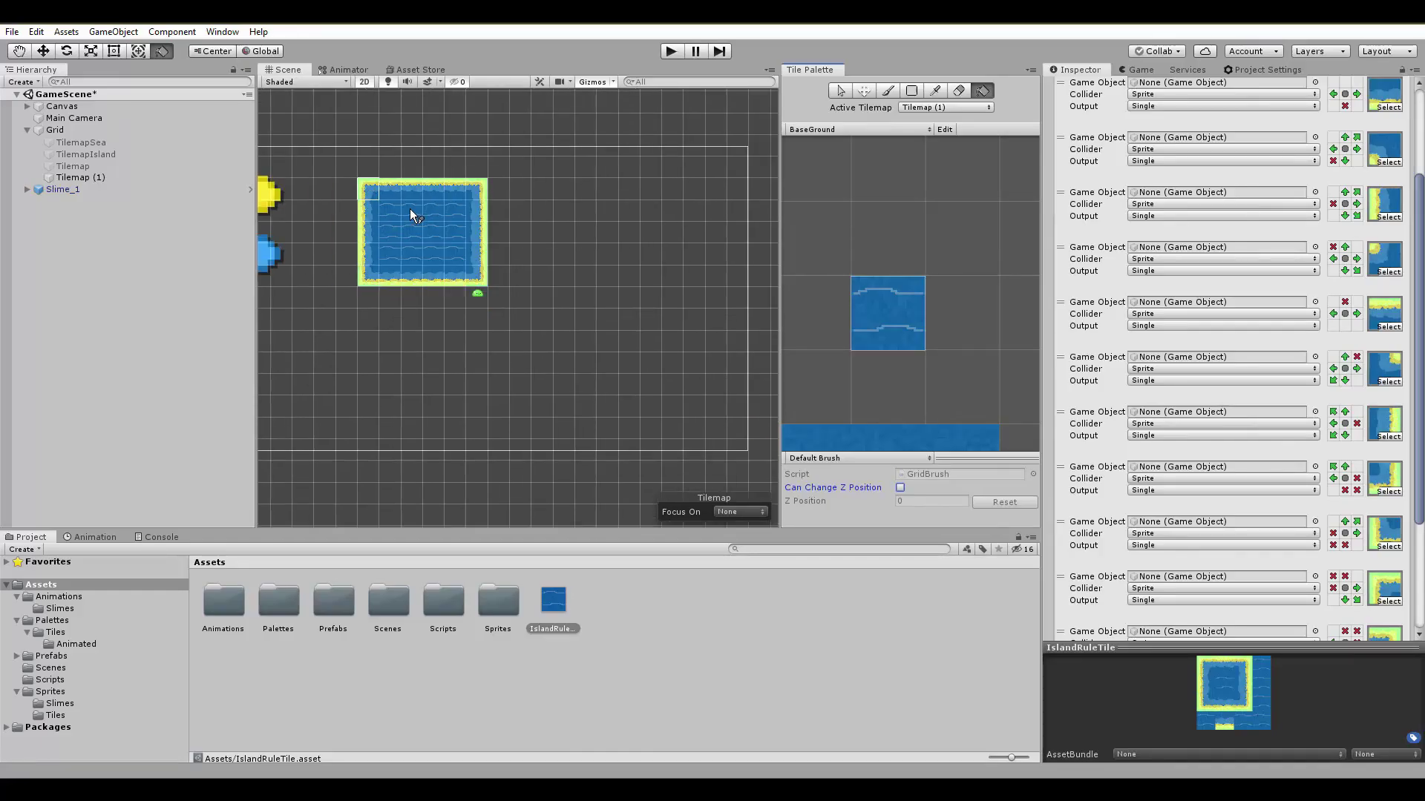
- Box-fill a larger rectangle with the island rule tile, making the grass island a full square
drag(443, 220, 701, 452)
scroll(478, 315, up, 1)
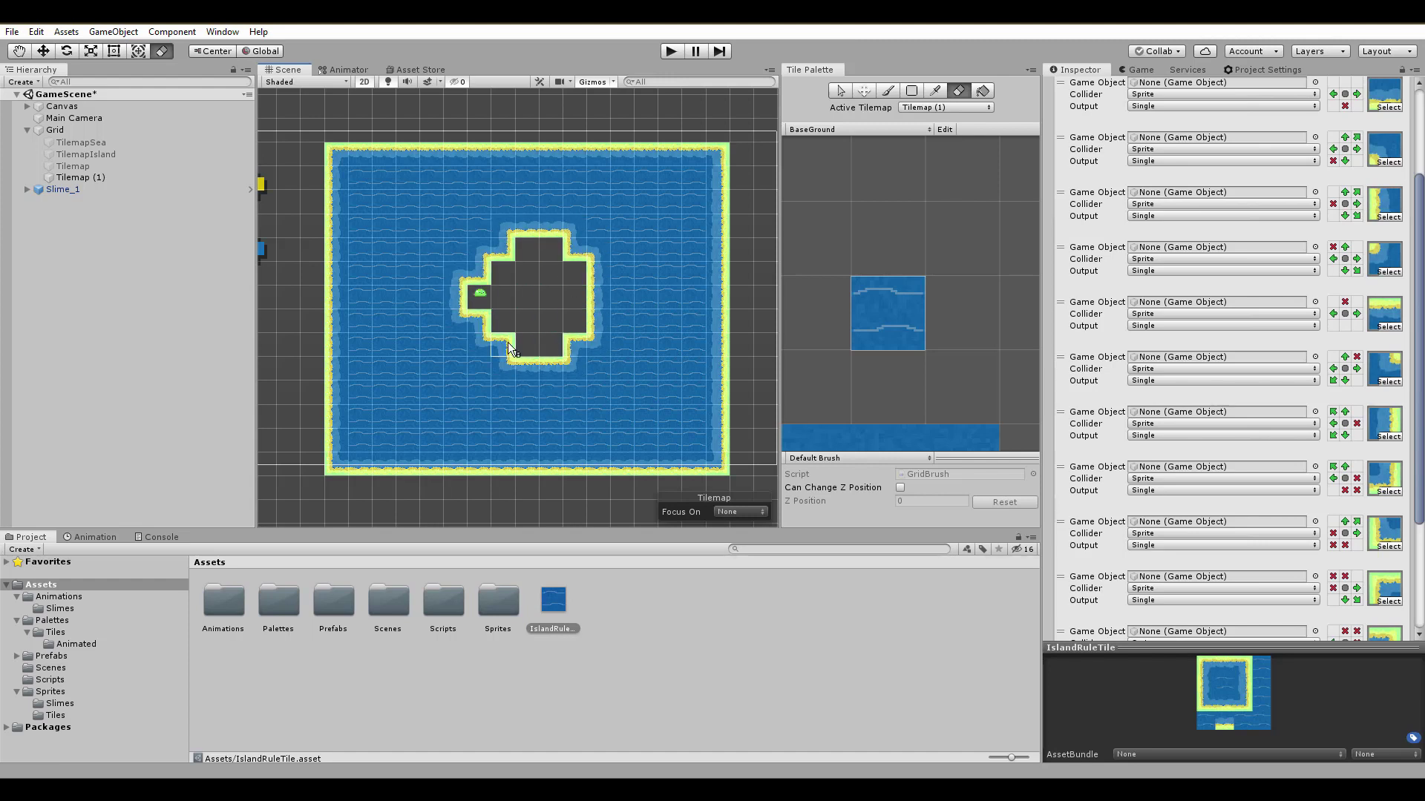
click(492, 249)
scroll(484, 320, up, 1)
scroll(980, 310, down, 3)
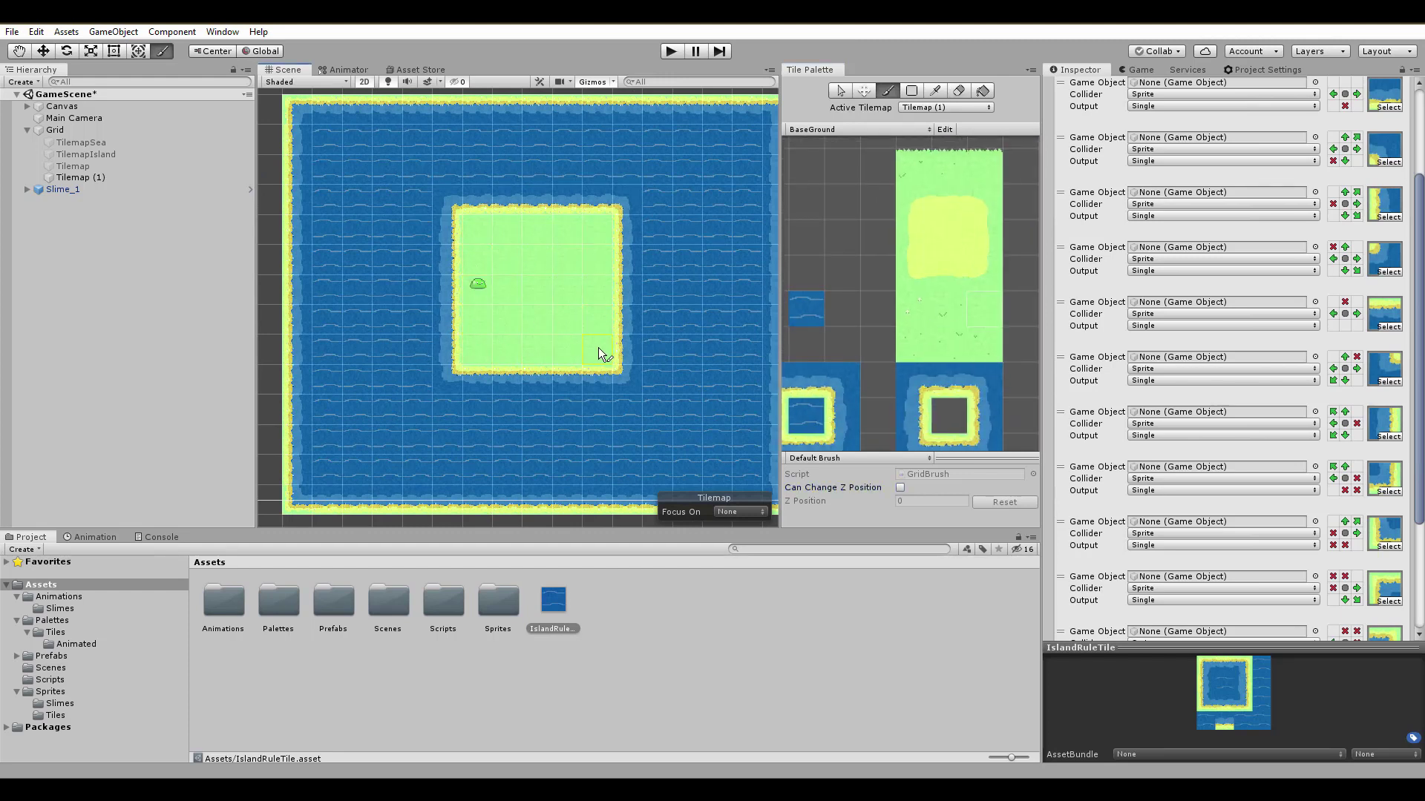
- Erase an L-shaped hole in the top-left sea with the Eraser tool
click(962, 95)
mouse_move(710, 247)
middle_down()
mouse_move(656, 248)
mouse_move(655, 347)
mouse_move(701, 354)
middle_up()
mouse_move(362, 168)
mouse_down()
mouse_move(365, 198)
mouse_move(438, 178)
mouse_up()
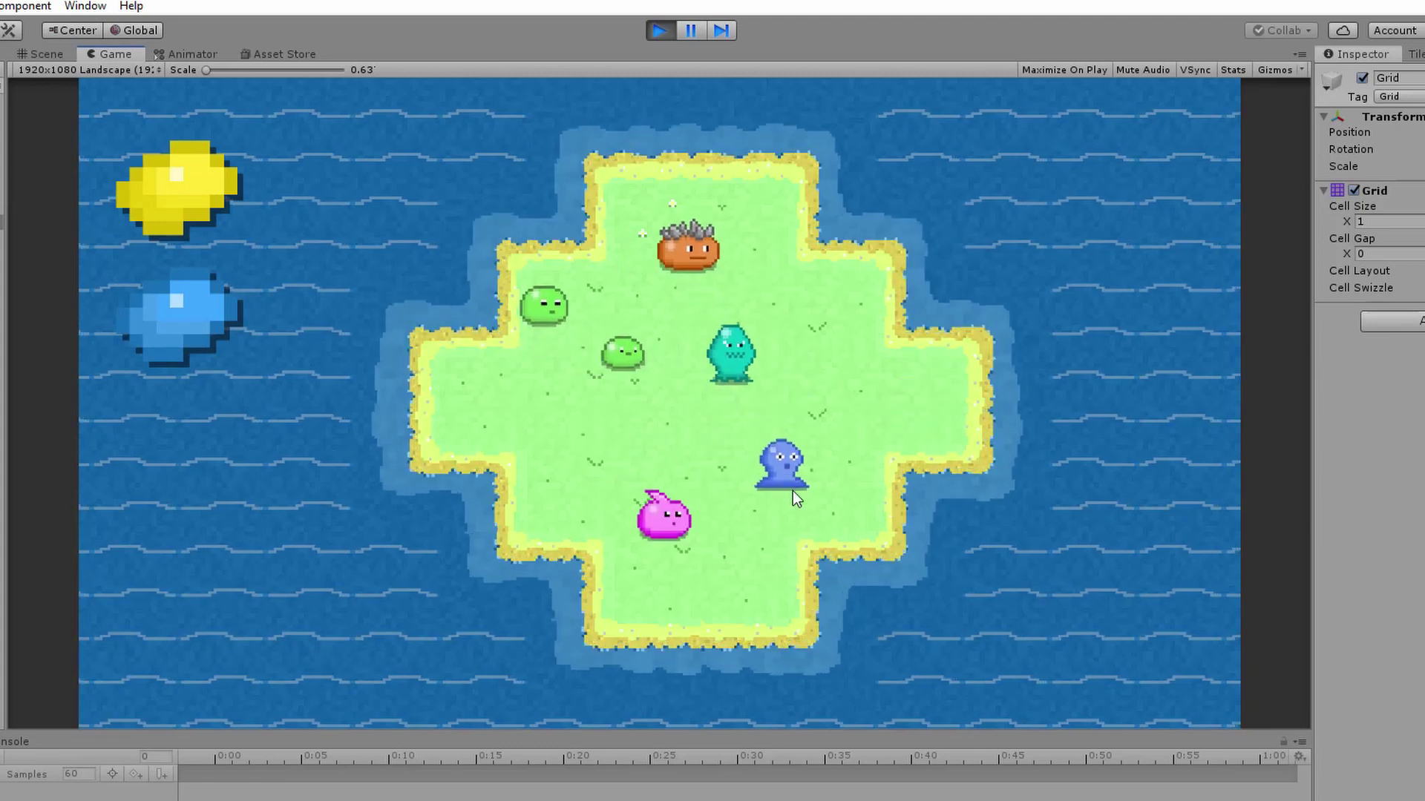
- Drop two green slimes into the water, move the orange slime up and the blue one down
drag(626, 366, 1054, 193)
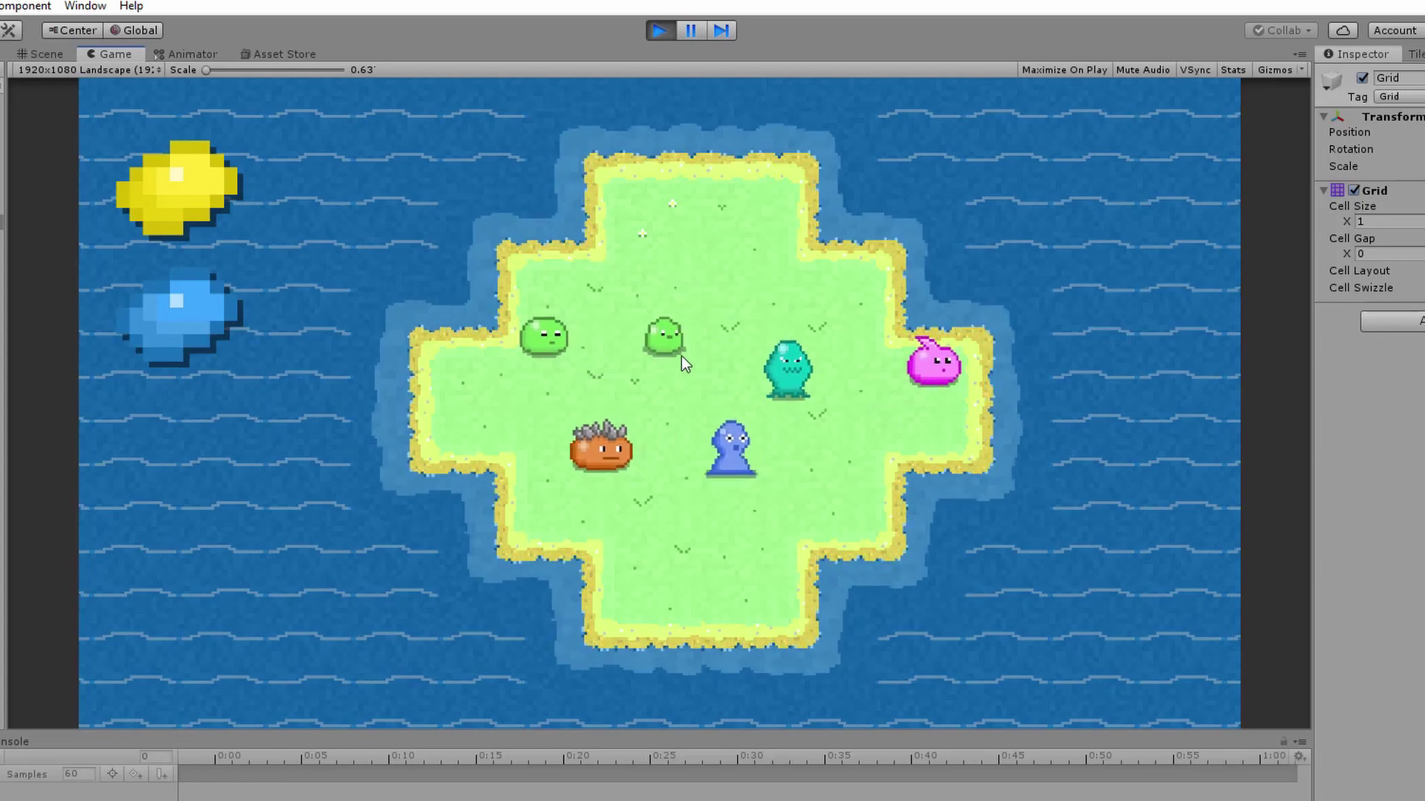
drag(603, 443, 708, 282)
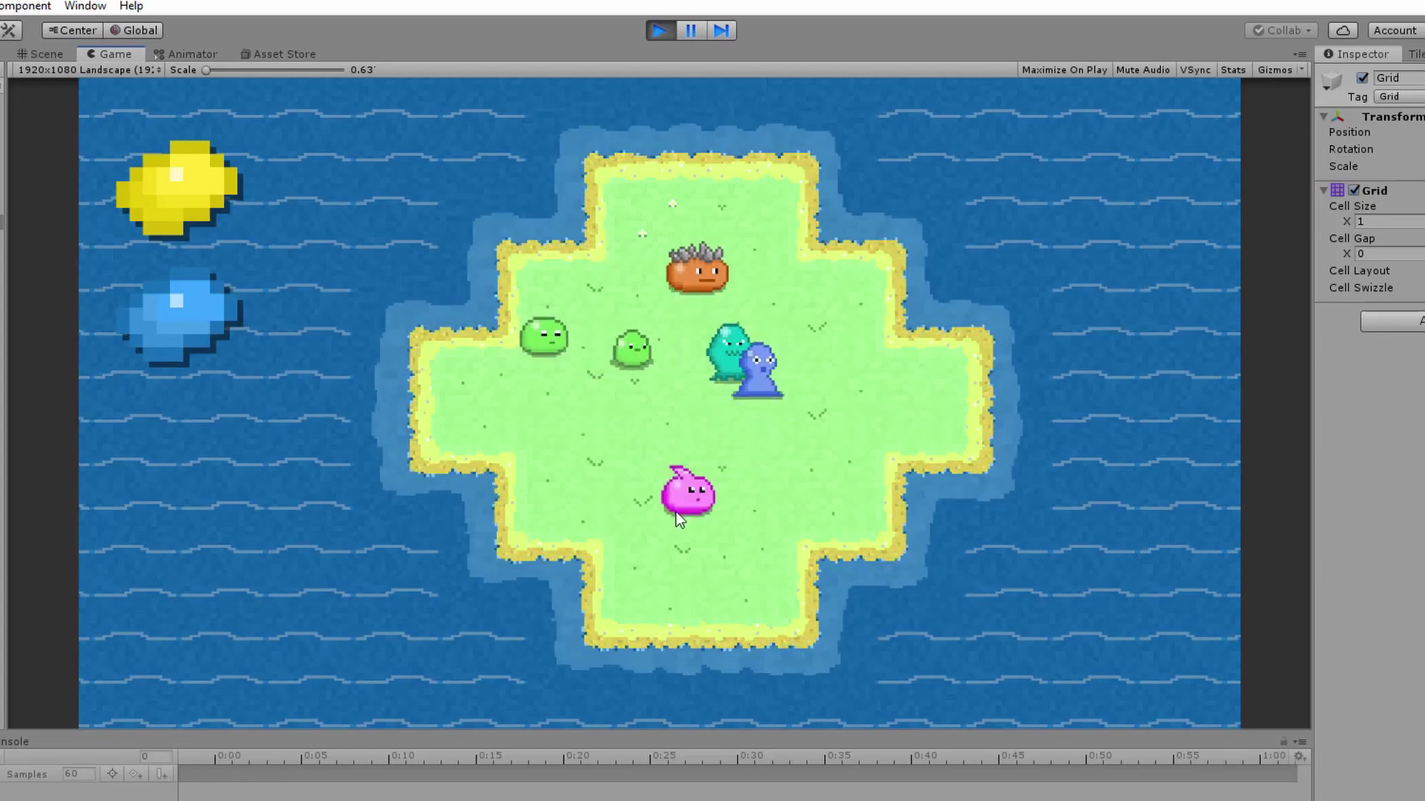
drag(759, 376, 793, 491)
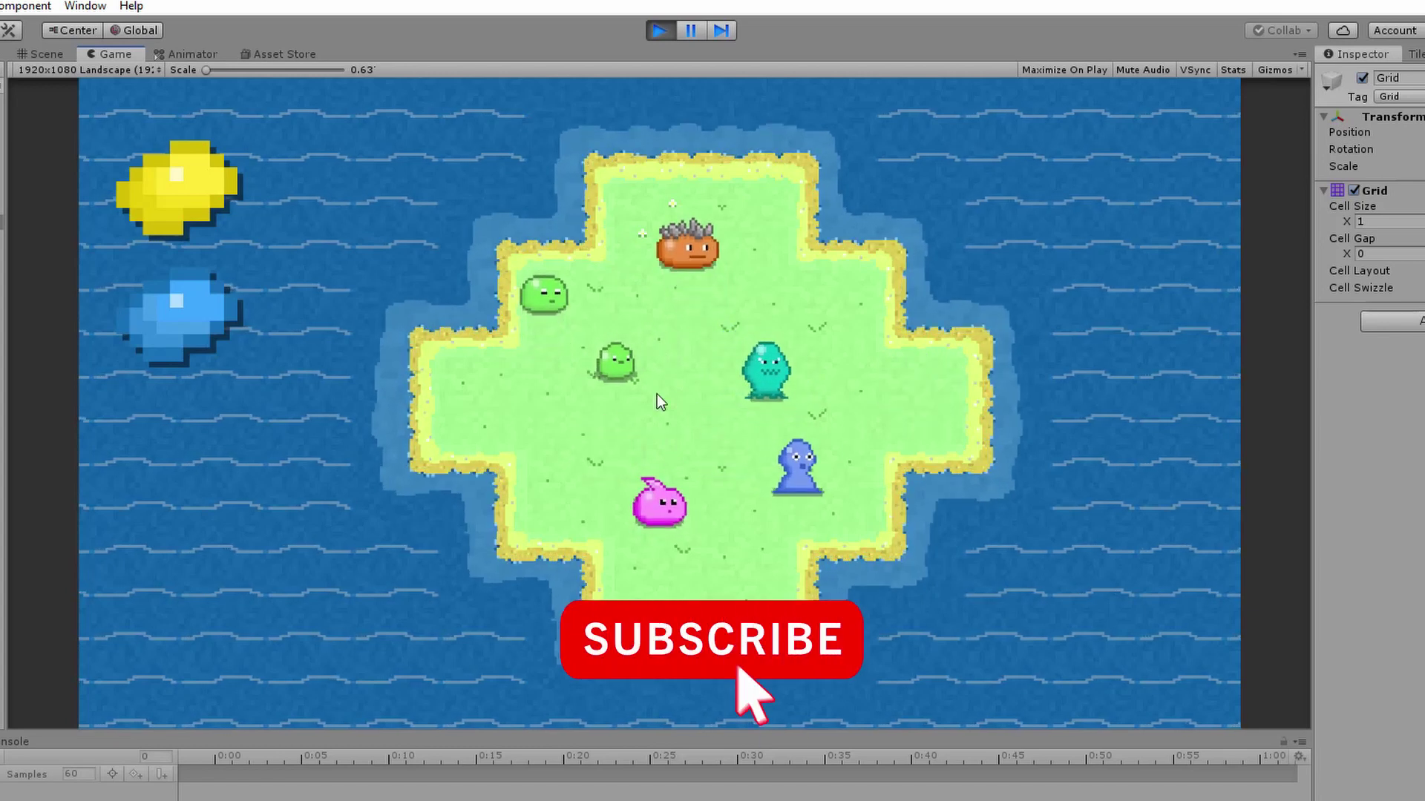
drag(716, 404, 1098, 159)
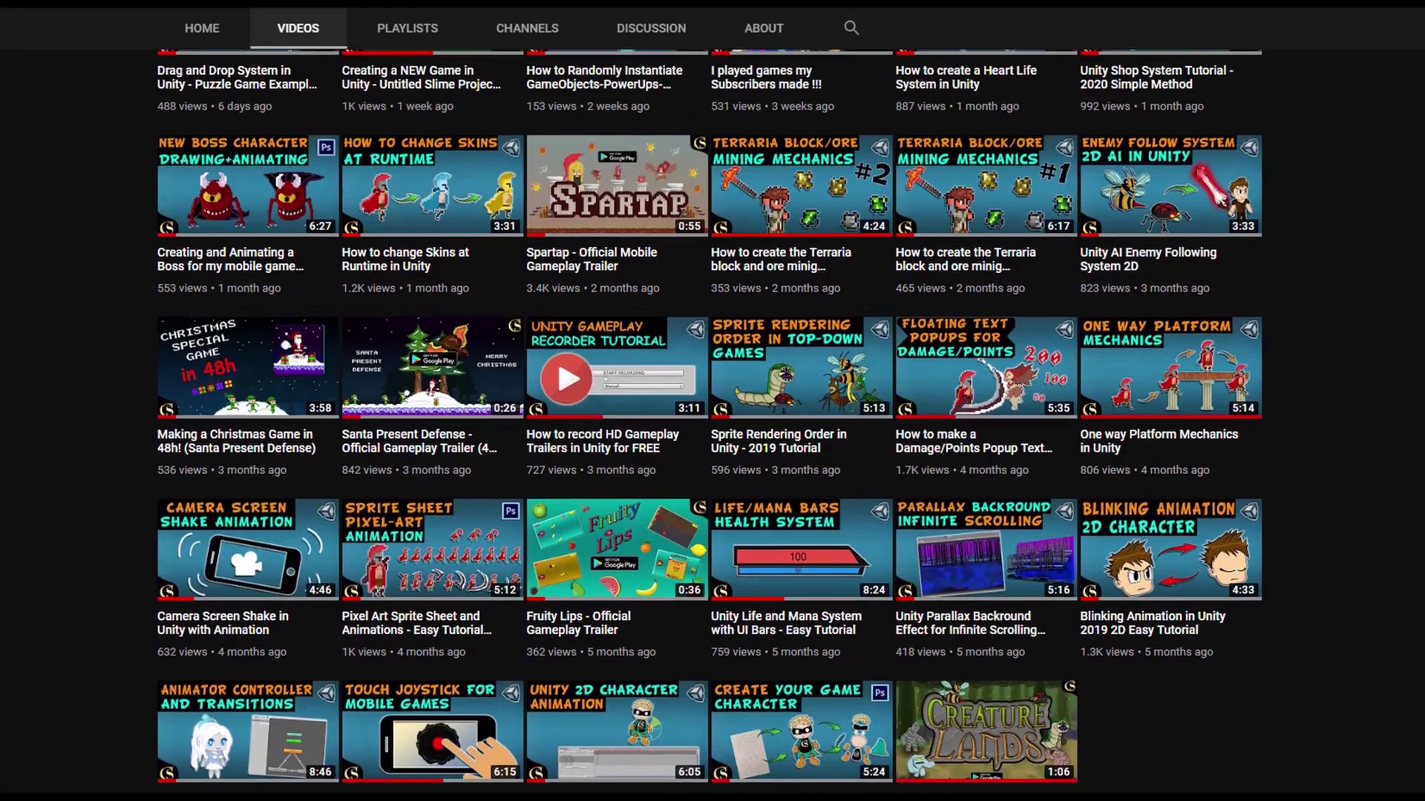
- Scroll up the channel's Videos tab to reveal the header and banner
scroll(709, 416, up, 3)
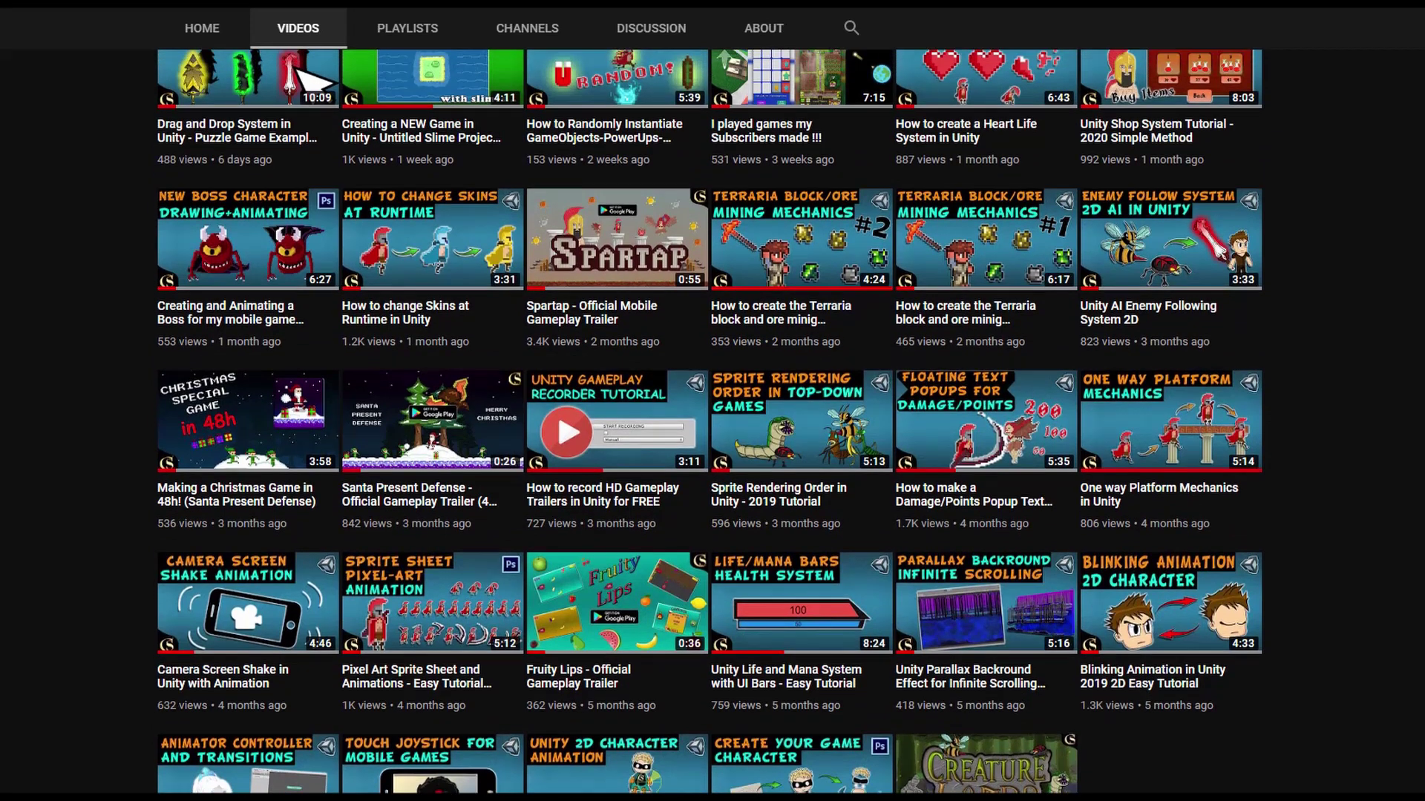
scroll(709, 416, up, 3)
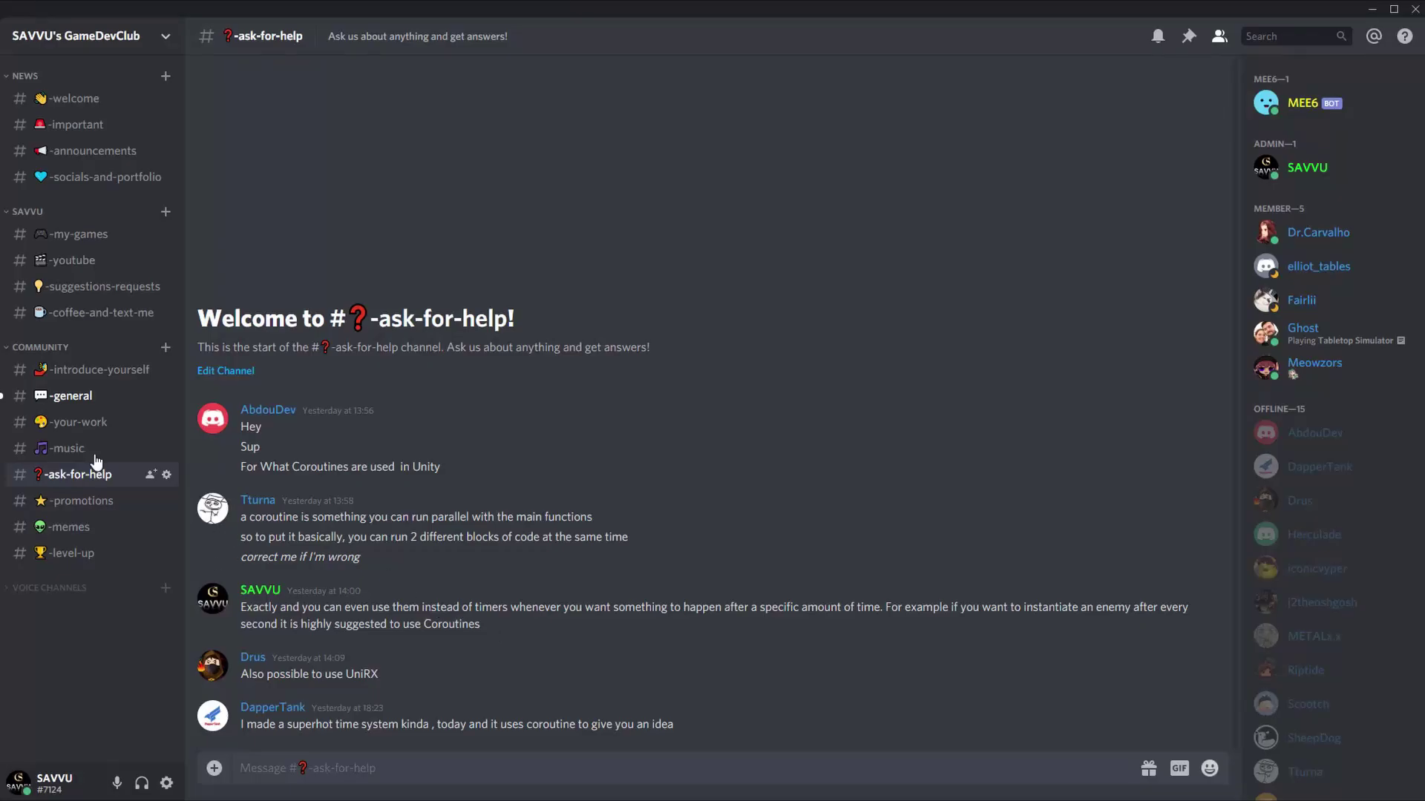
- Visit the #your-work channel, then switch to #general in the game-development Discord server
click(82, 426)
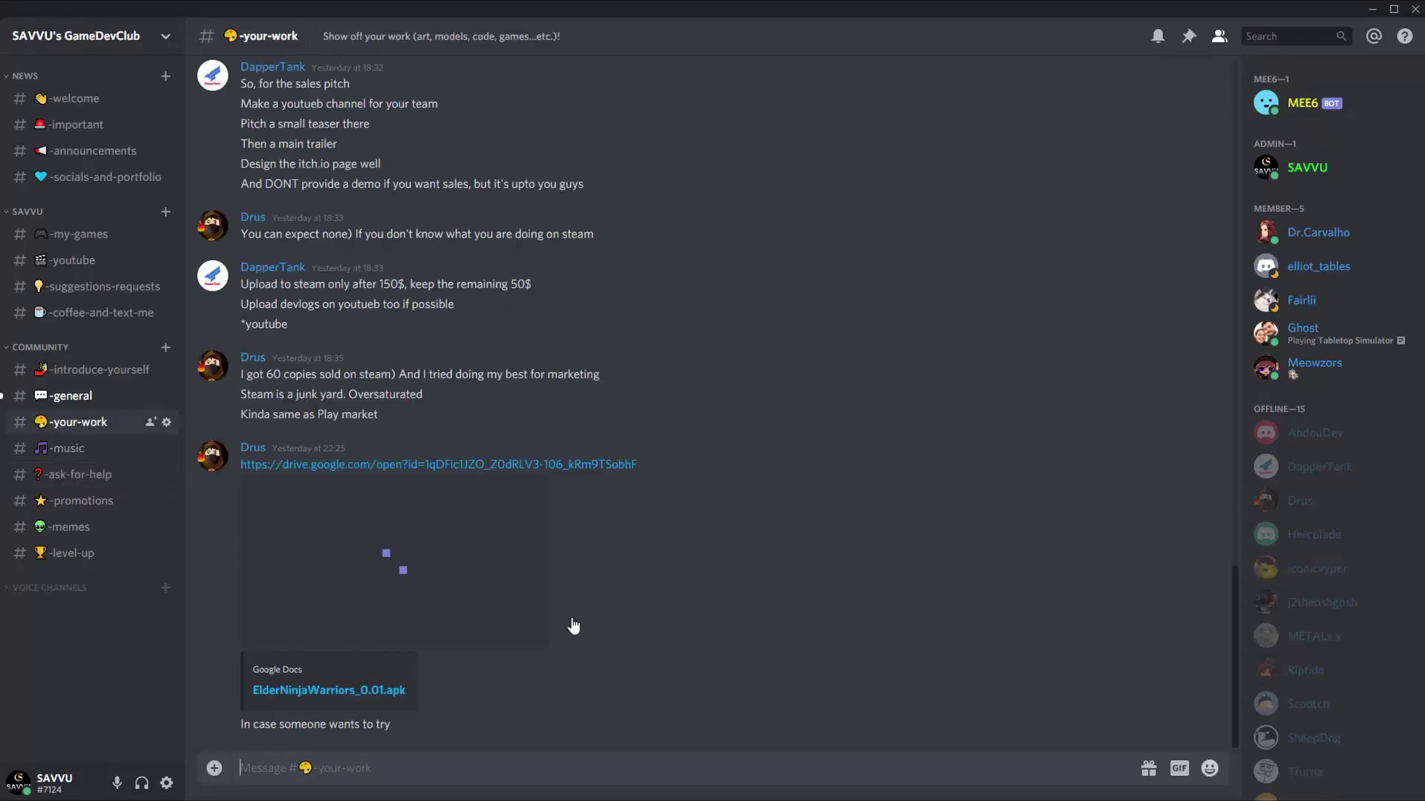
click(80, 401)
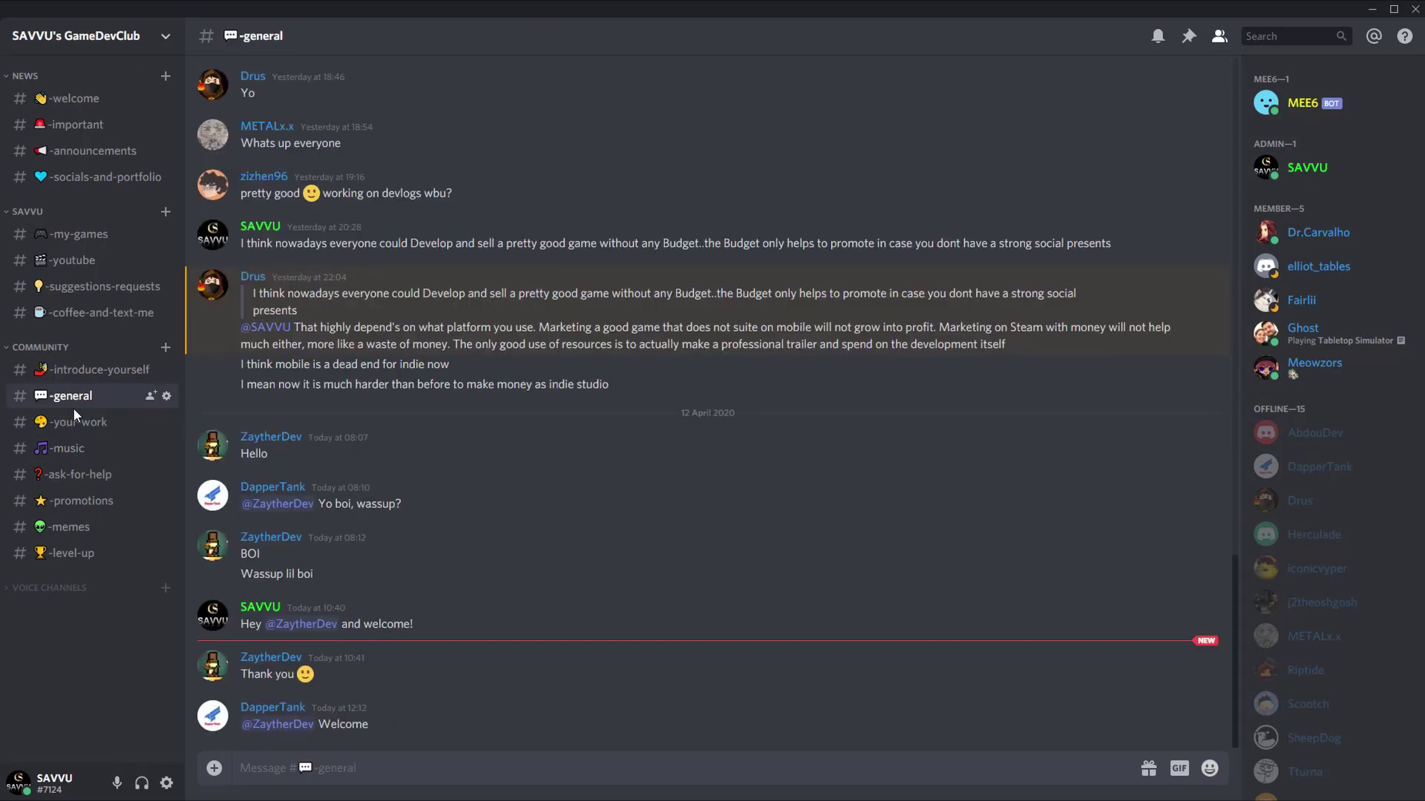